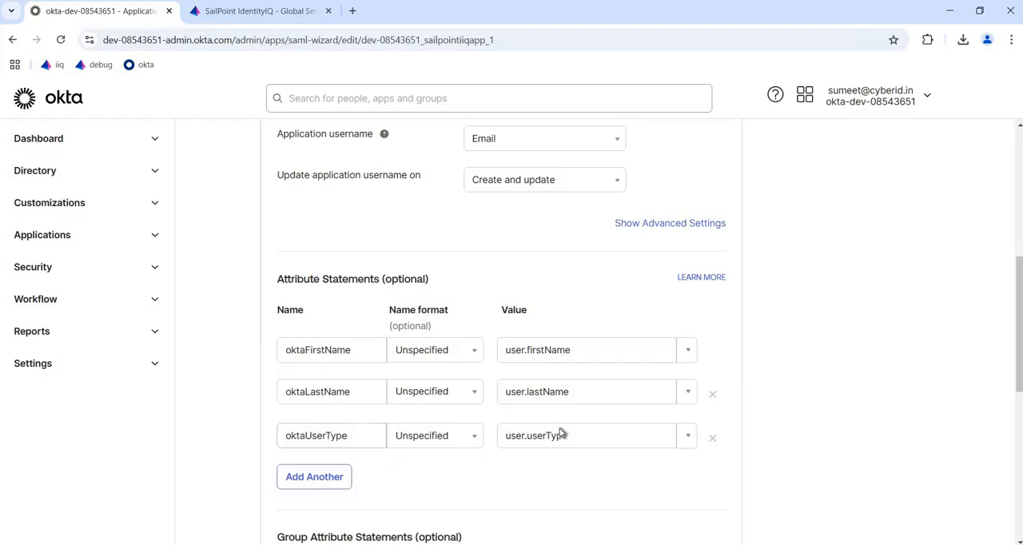
Step: Review the SAML attribute statements for first name, last name and user type, preview the SAML assertion, and close the preview
scroll(561, 427, "down", 3)
scroll(561, 404, "up", 1)
scroll(561, 404, "up", 7)
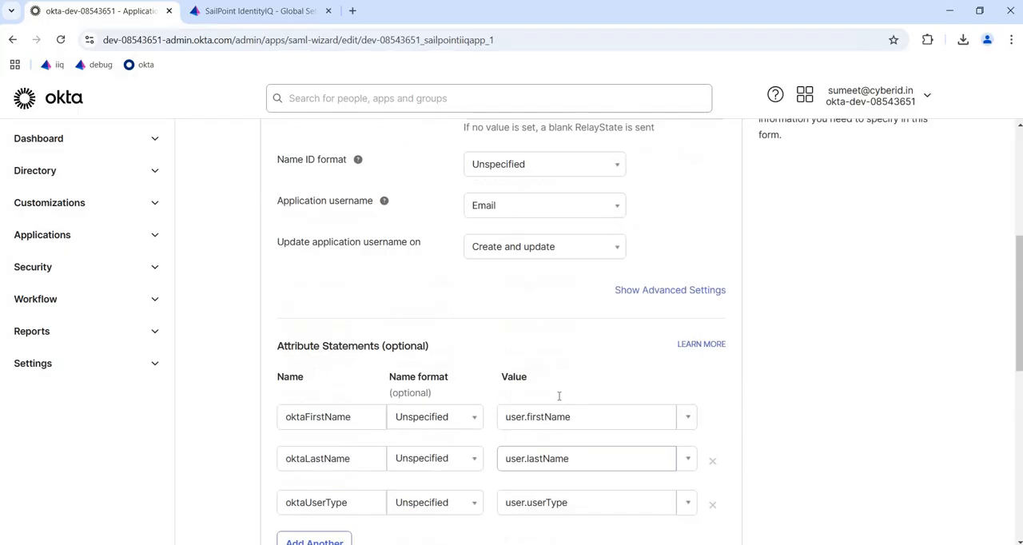
scroll(550, 398, "down", 3)
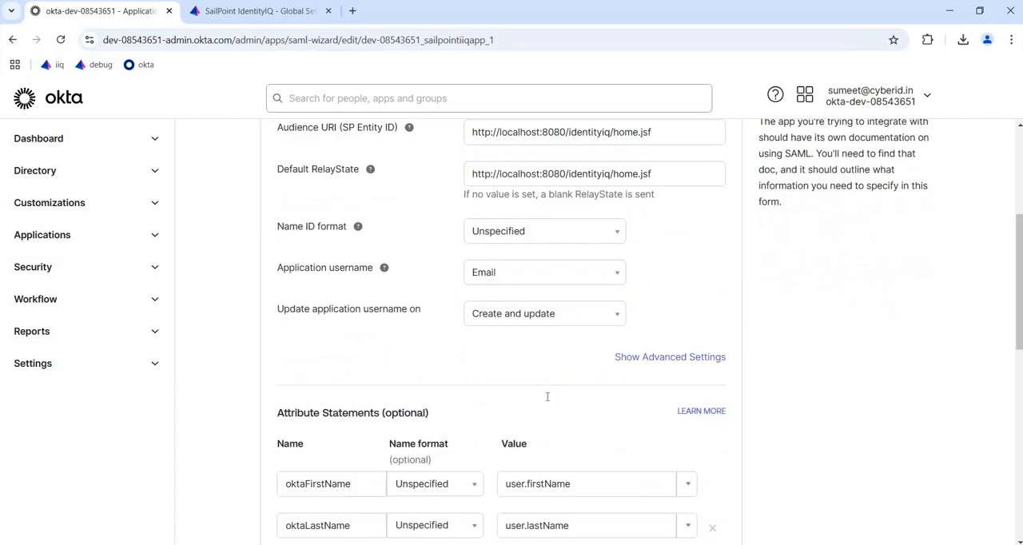
scroll(538, 392, "down", 6)
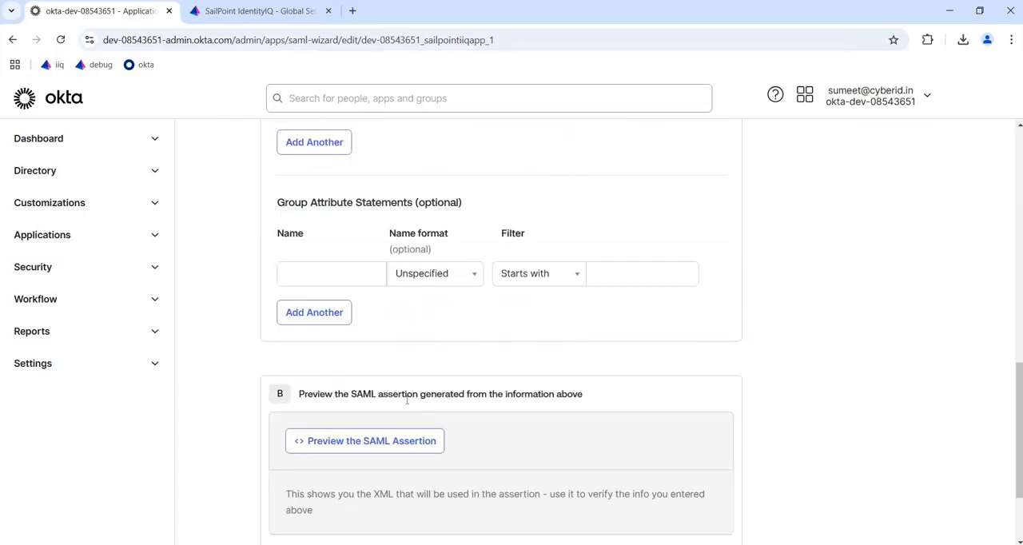
left_click(393, 373)
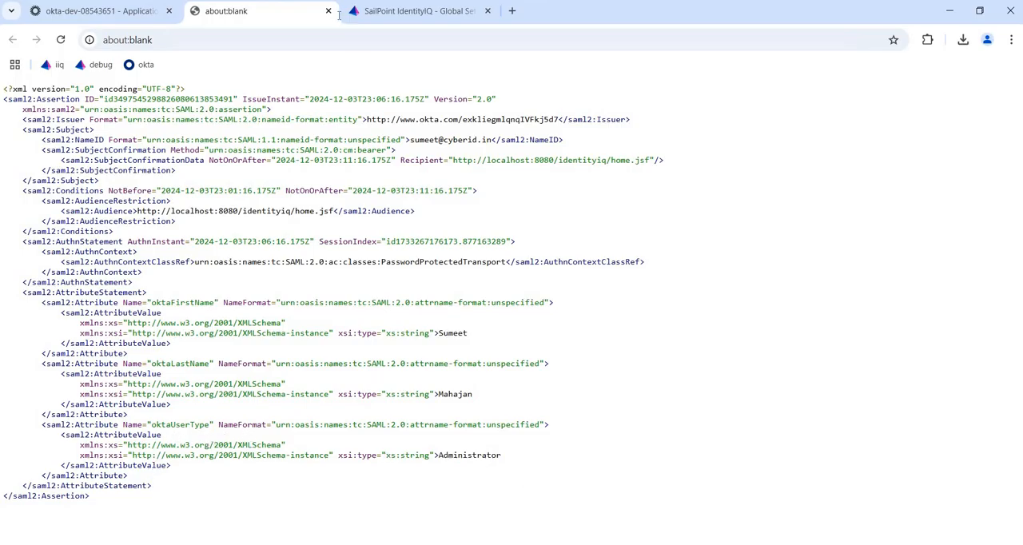
key("ctrl+w")
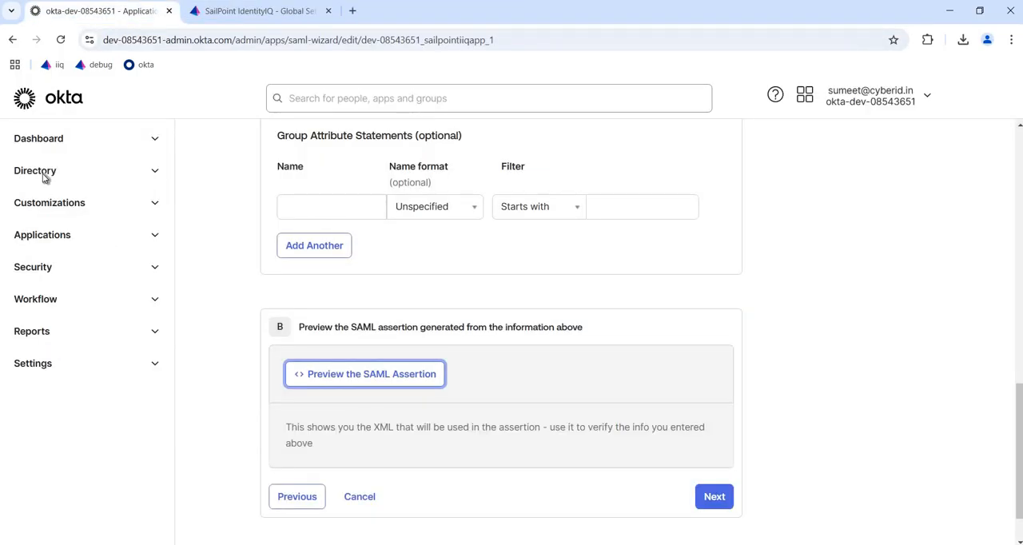
Step: Open the first listed person's record in the directory and examine their profile attributes, user type and assigned applications
left_click(44, 174)
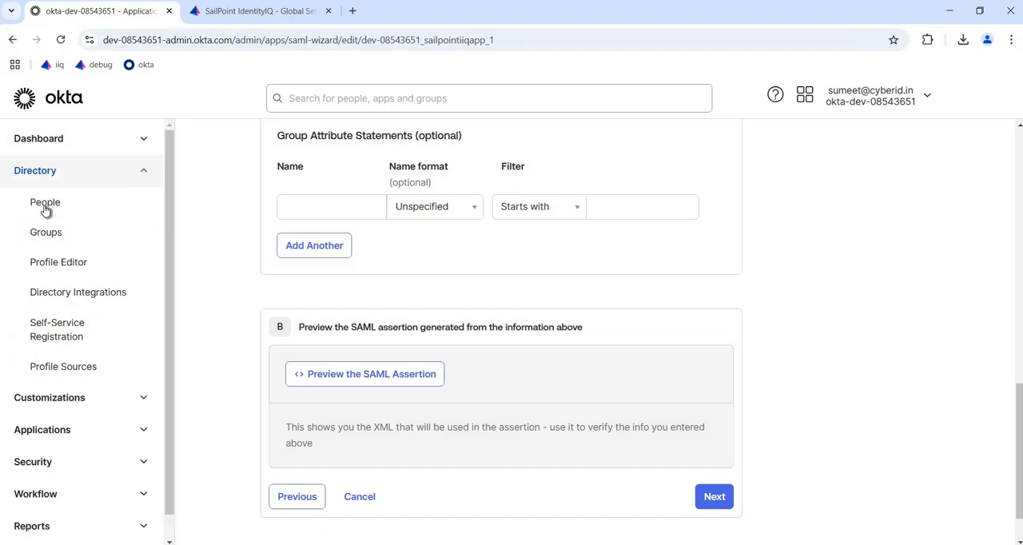
left_click(45, 206)
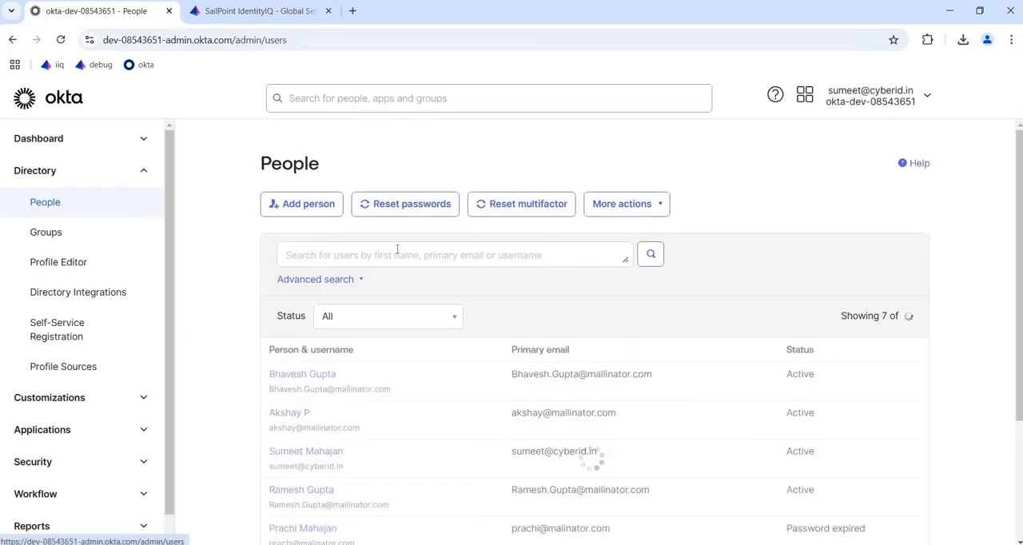
left_click(311, 380)
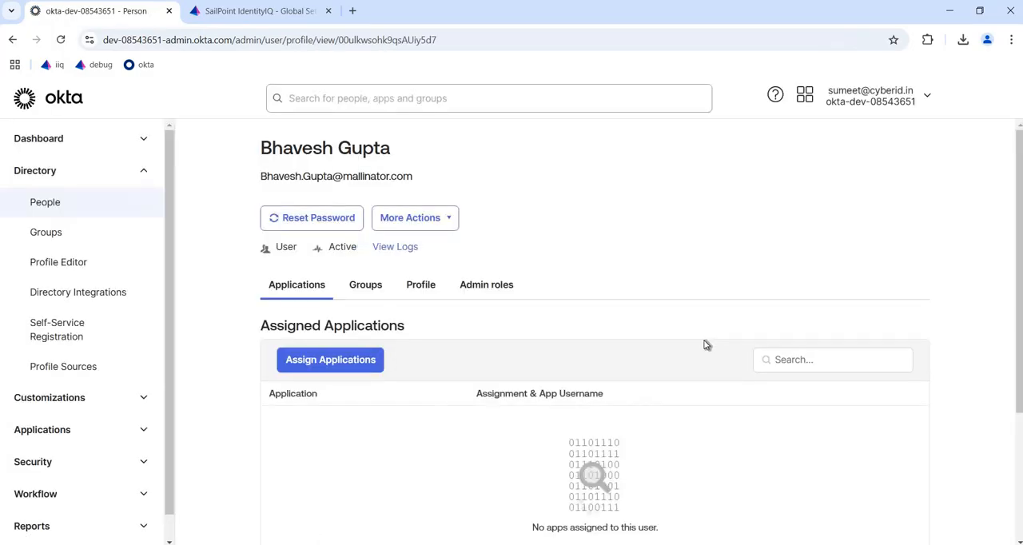
scroll(437, 157, "down", 2)
left_click(430, 153)
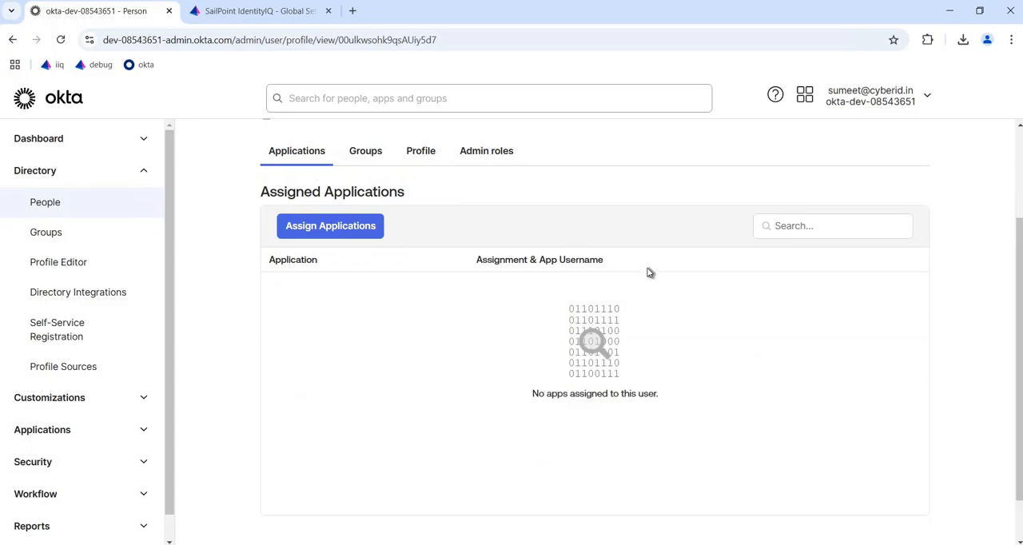
scroll(694, 401, "down", 10)
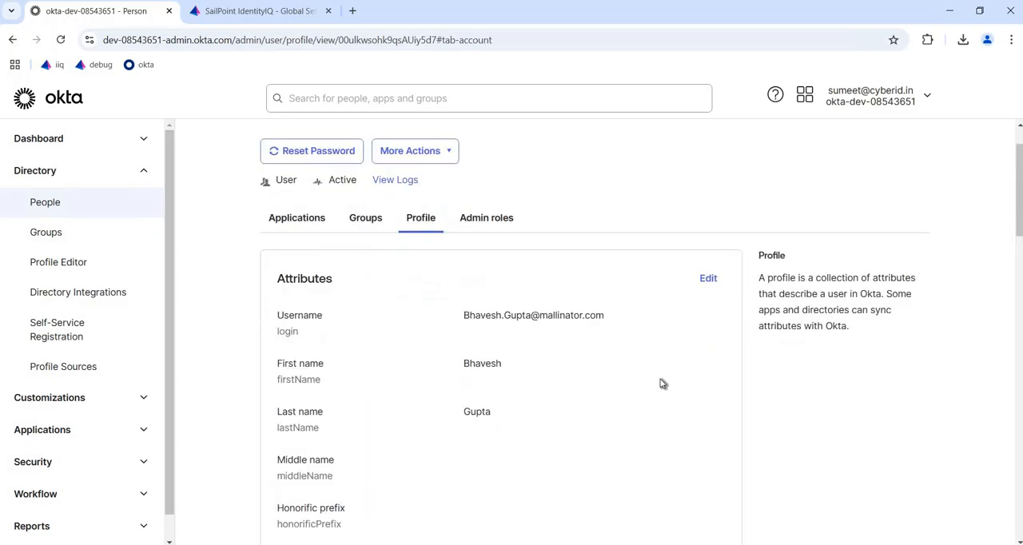
scroll(645, 386, "down", 4)
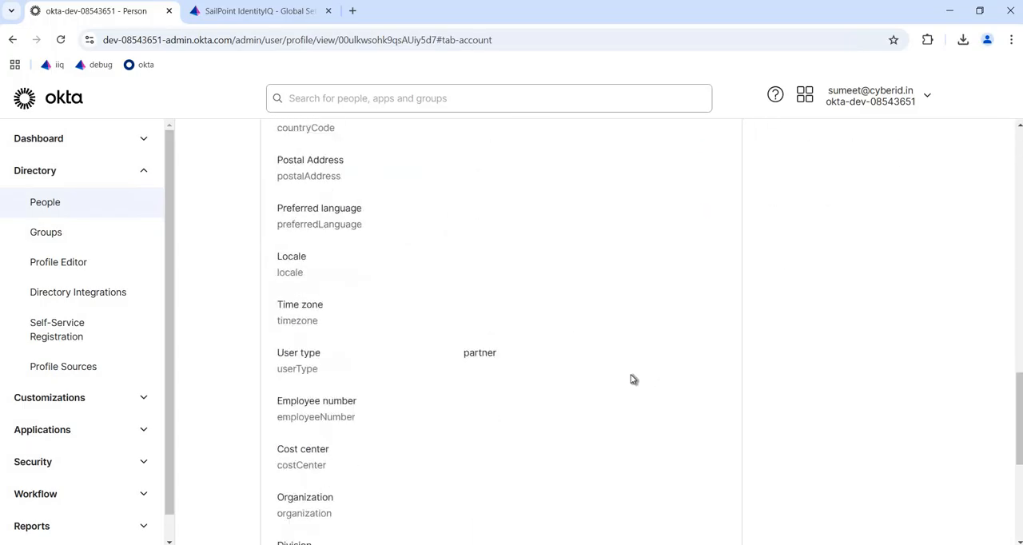
scroll(308, 354, "up", 1)
scroll(526, 269, "up", 10)
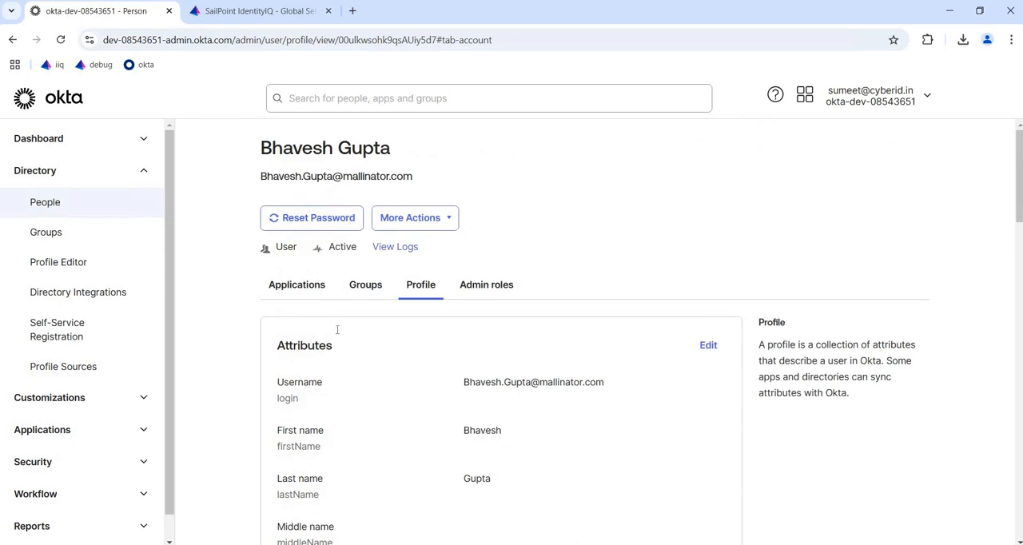
left_click(297, 285)
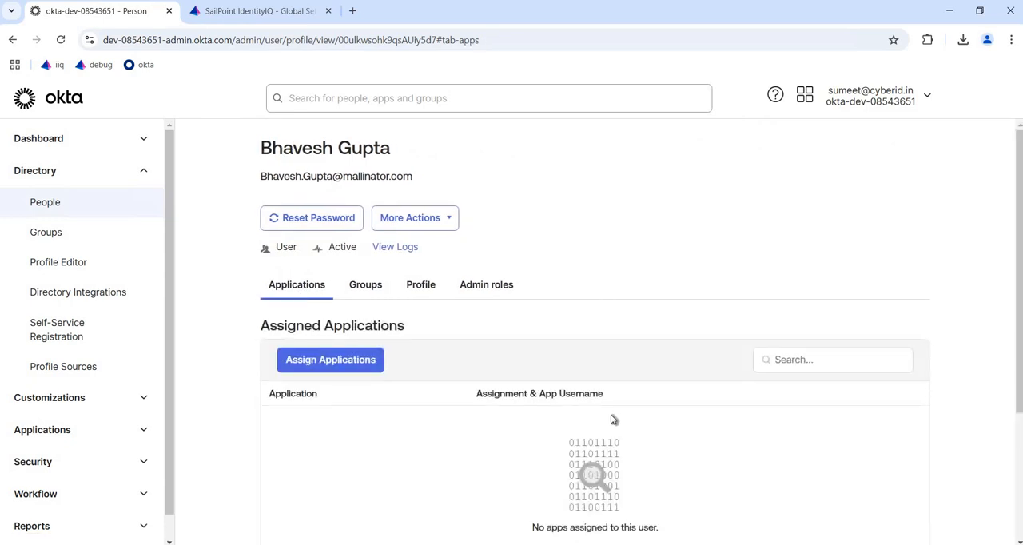
Step: Switch to SailPoint IdentityIQ and review the rule-based and SAML-based SSO settings in the login configuration
left_click(264, 11)
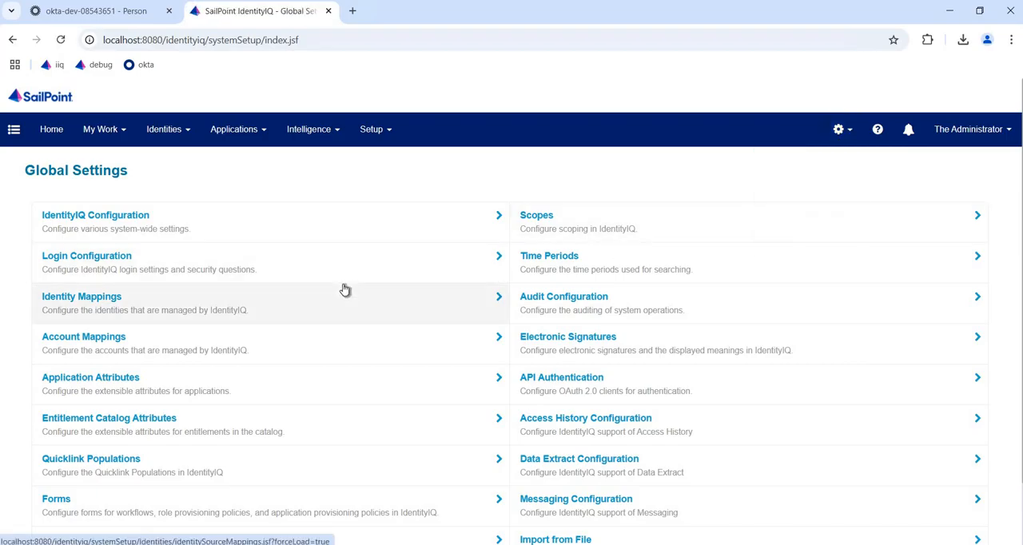
left_click(116, 264)
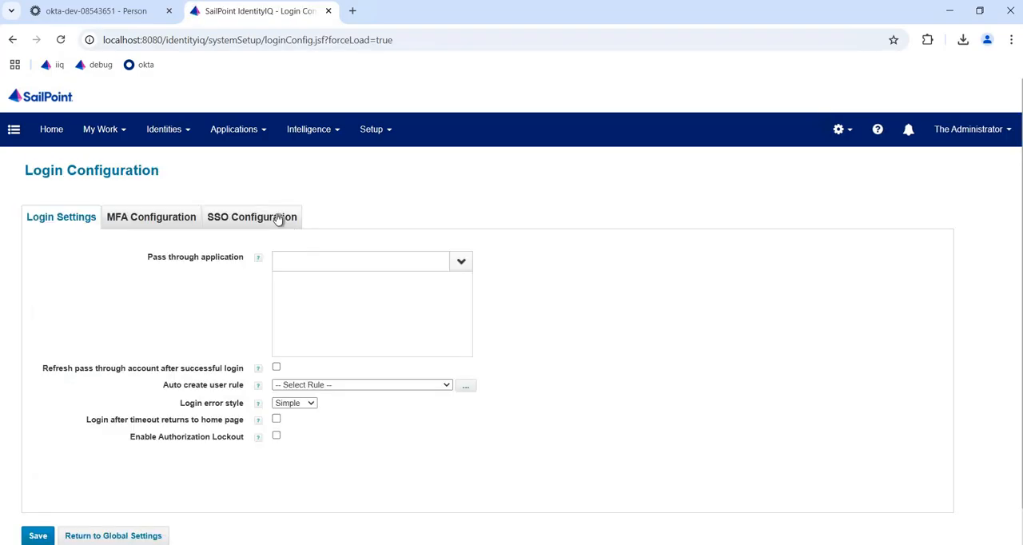
left_click(277, 219)
scroll(507, 363, "down", 3)
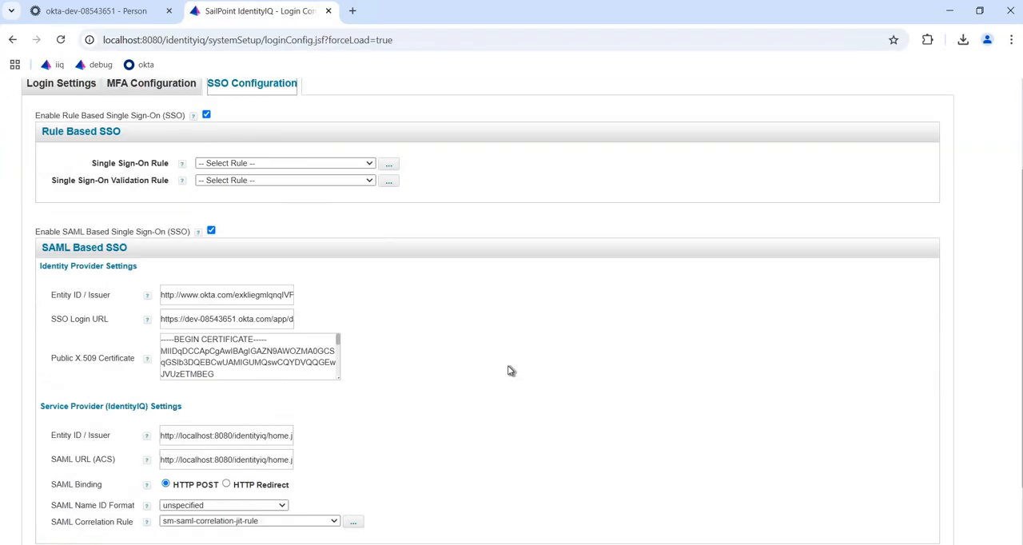
scroll(179, 138, "up", 3)
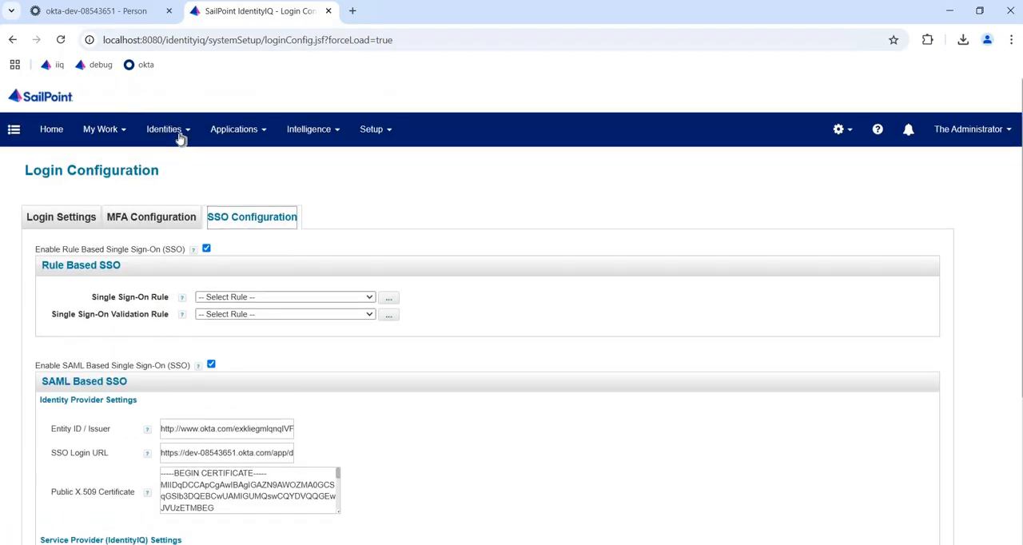
Step: Open the IdentityIQ Identity Warehouse and check its identities against the person's record in Okta
left_click(181, 164)
left_click(128, 14)
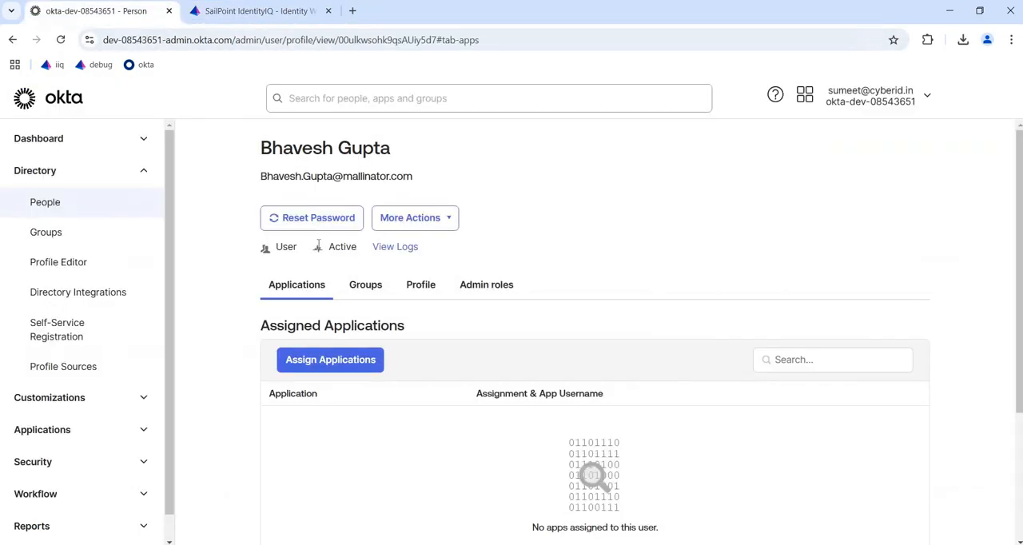
left_click(264, 13)
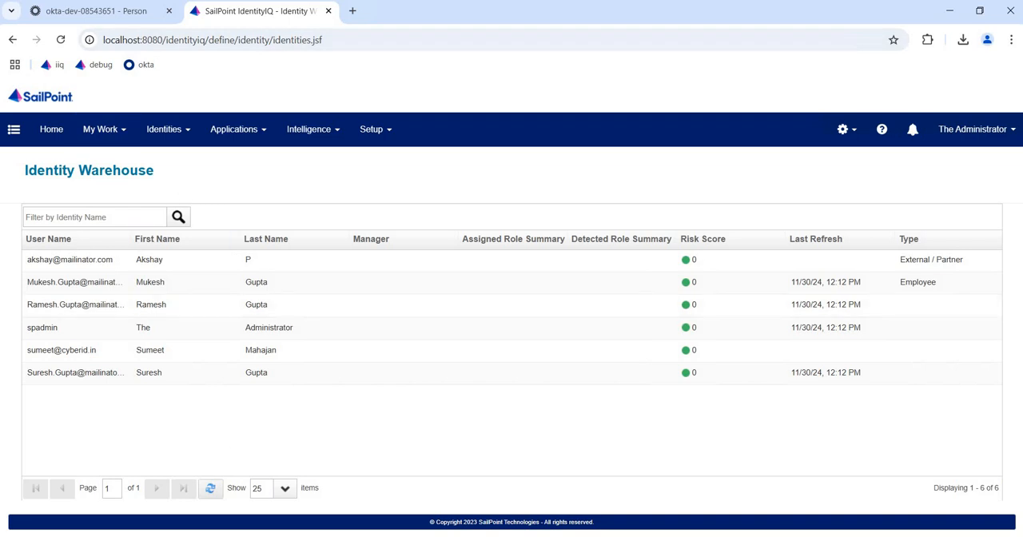
Step: Switch back to Okta and open the SailPoint IIQ App to review the people assigned to it
left_click(104, 14)
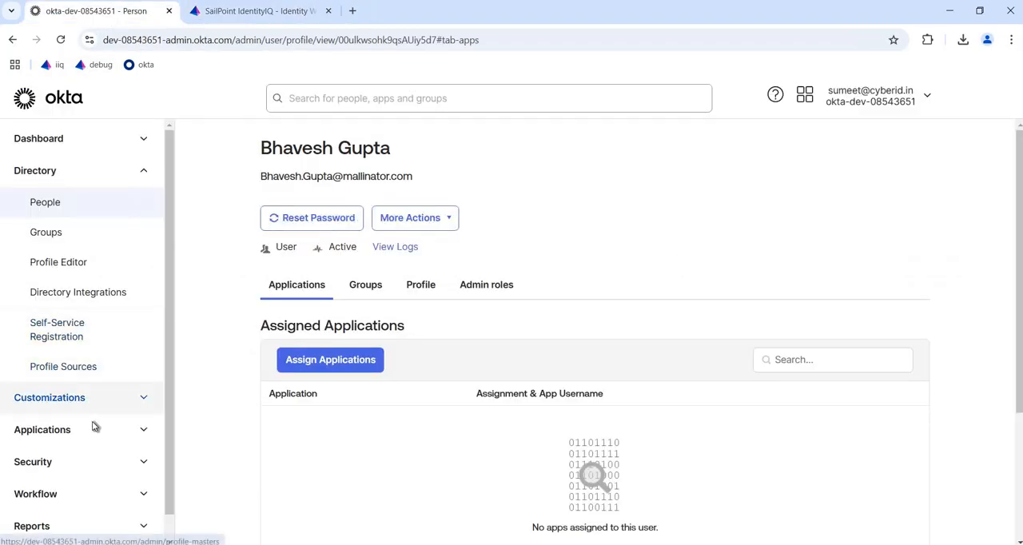
scroll(84, 407, "down", 1)
left_click(84, 404)
left_click(77, 436)
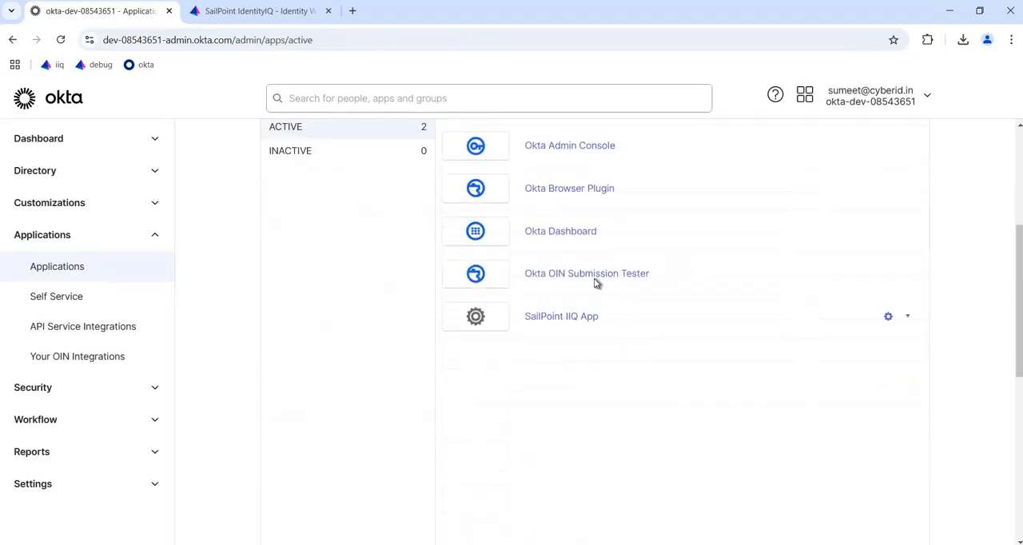
scroll(596, 283, "down", 1)
left_click(600, 260)
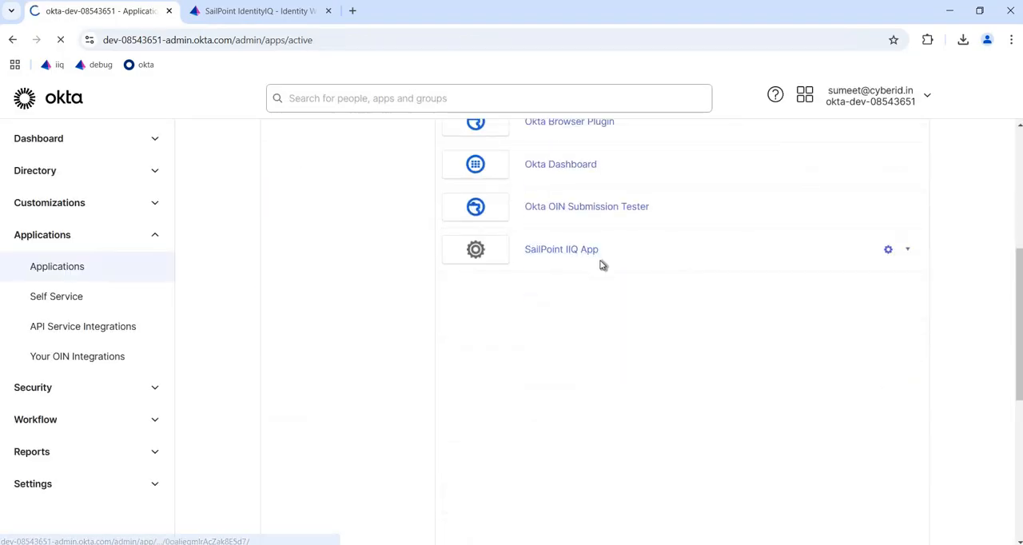
scroll(600, 300, "down", 1)
scroll(400, 232, "down", 1)
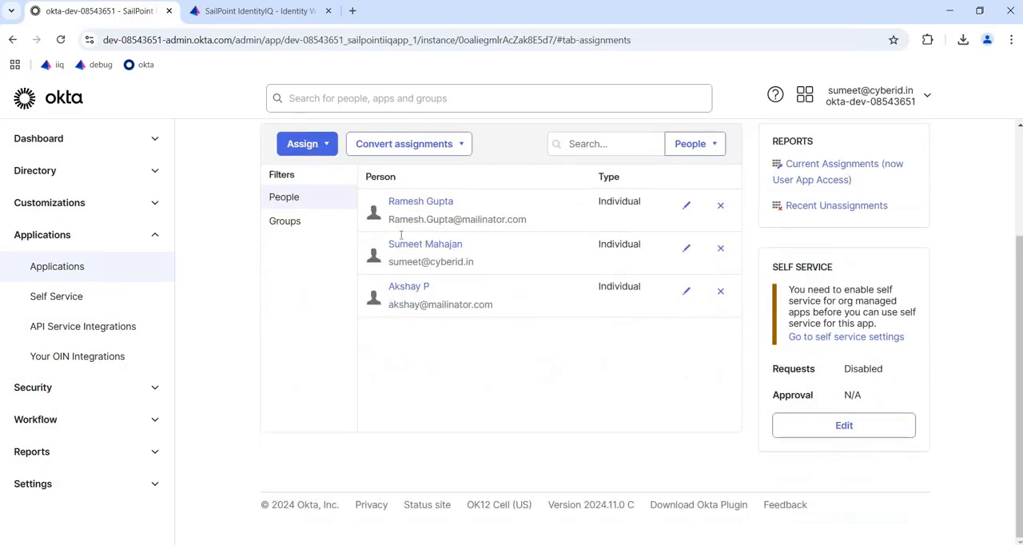
scroll(399, 272, "up", 2)
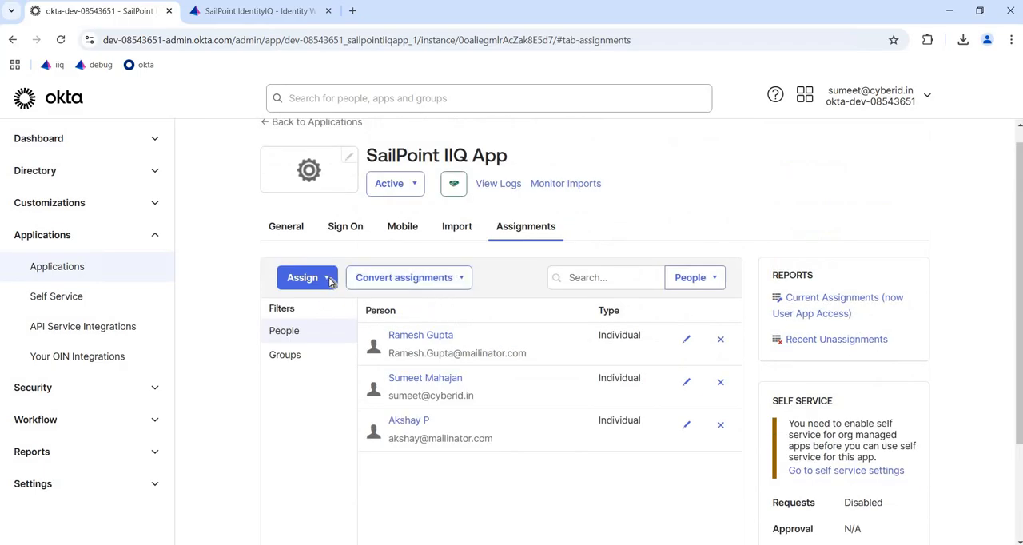
Step: Assign the SailPoint IIQ App to the last listed person, keeping the prefilled username and userType partner, and review the assignment list
left_click(328, 279)
left_click(376, 307)
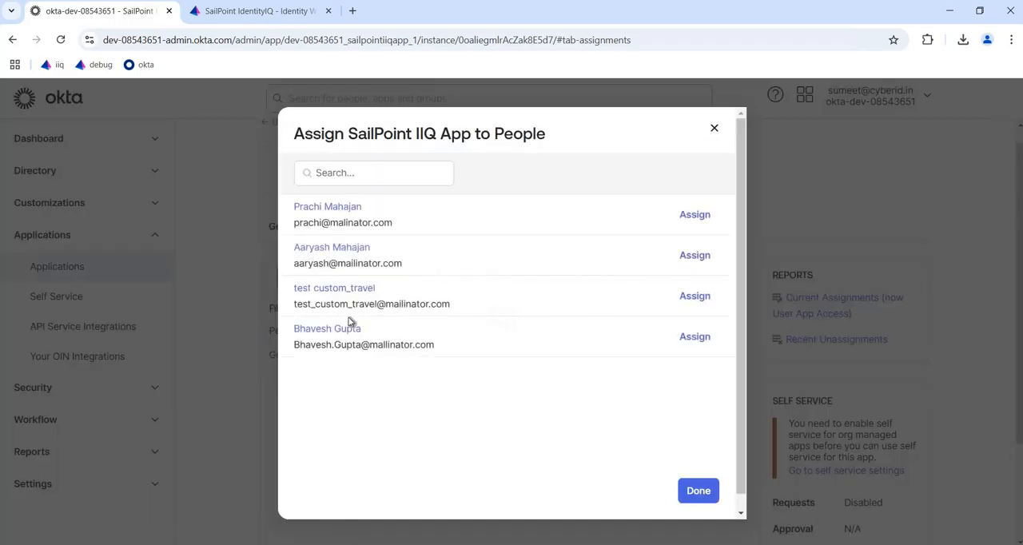
left_click(694, 337)
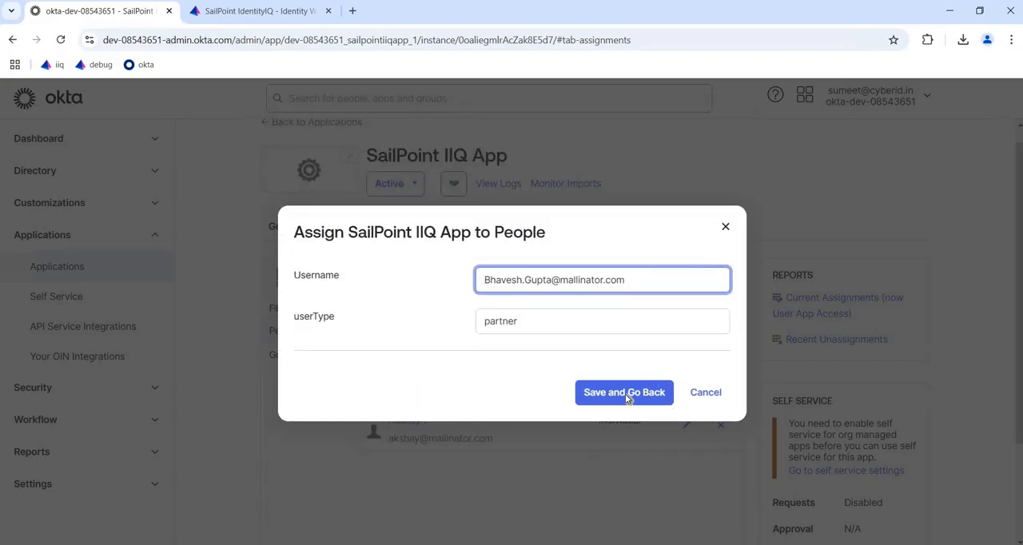
left_click(642, 393)
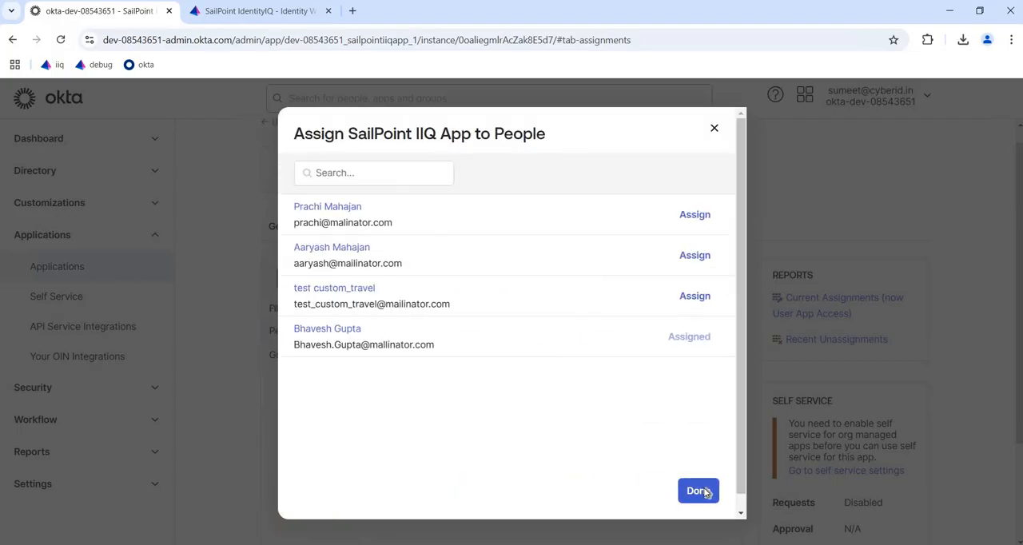
left_click(699, 491)
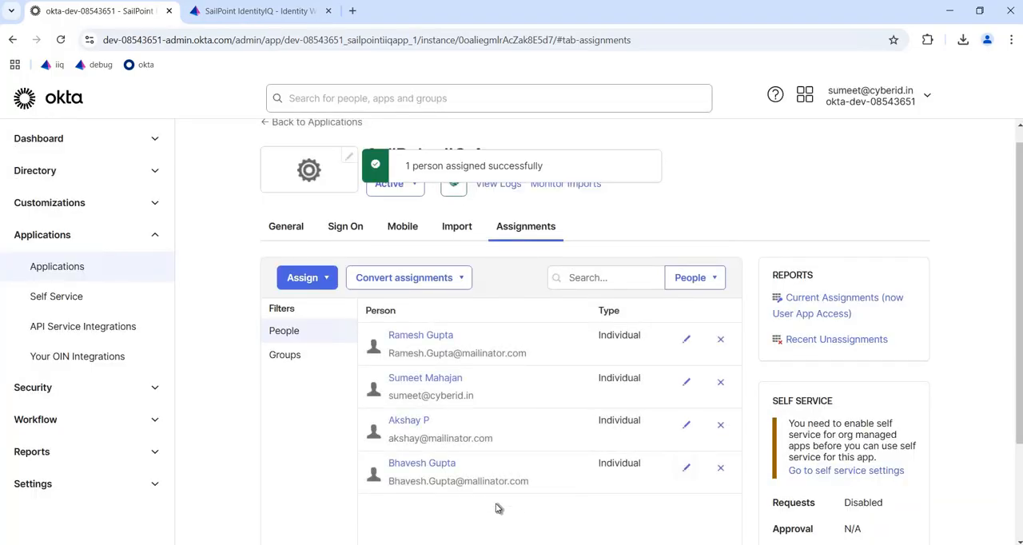
scroll(502, 479, "down", 1)
scroll(512, 440, "up", 1)
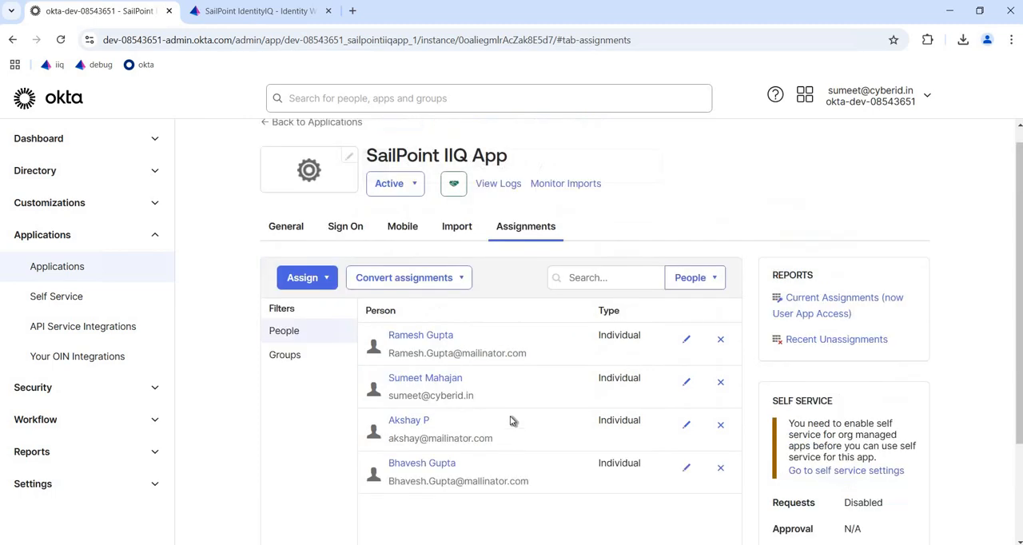
scroll(632, 436, "down", 2)
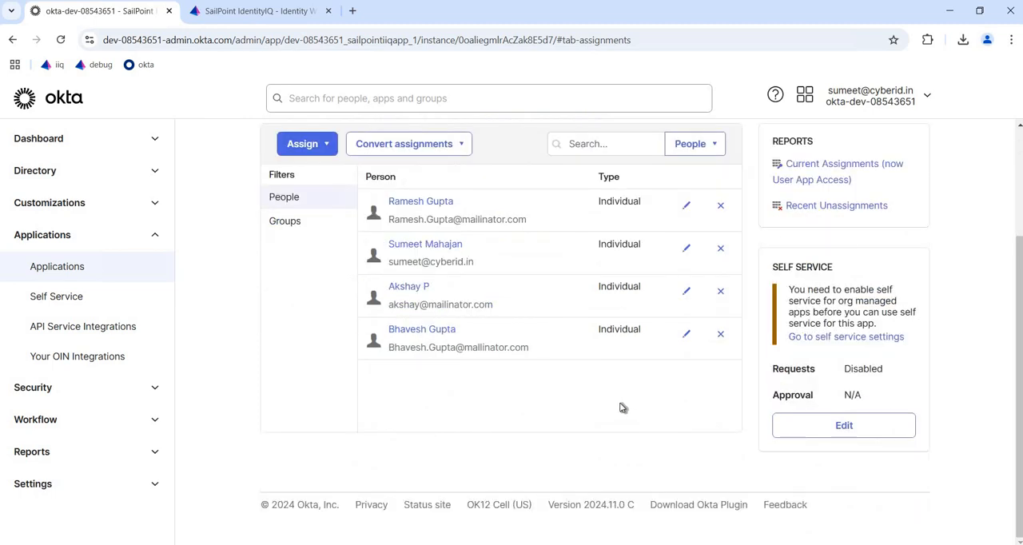
scroll(620, 409, "up", 1)
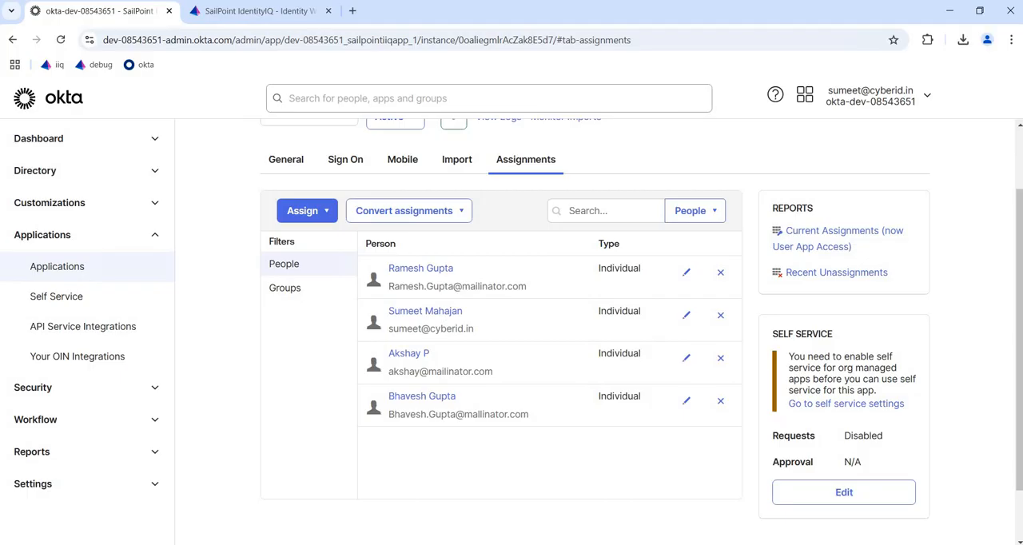
Step: Copy the partner user's username from the Notepad++ notes and enter it on the Okta sign-in page in the incognito window
mouse_move(181, 544)
left_click(260, 524)
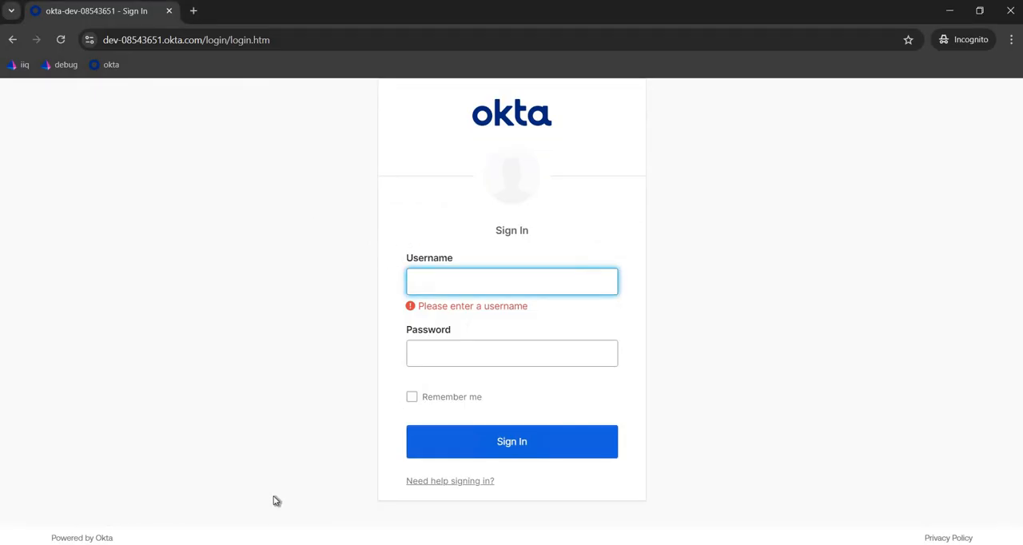
key("alt+Tab")
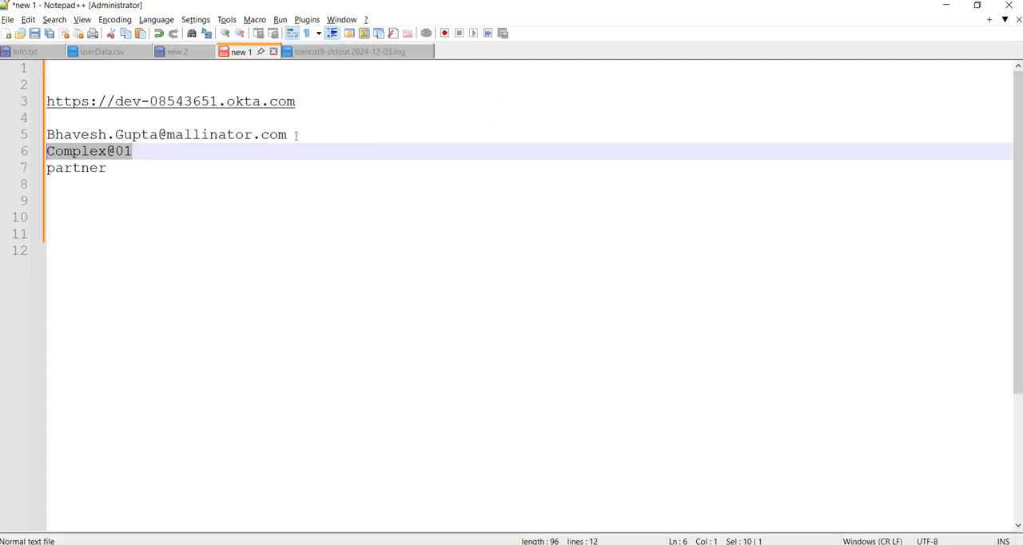
left_click_drag(287, 134, 49, 130)
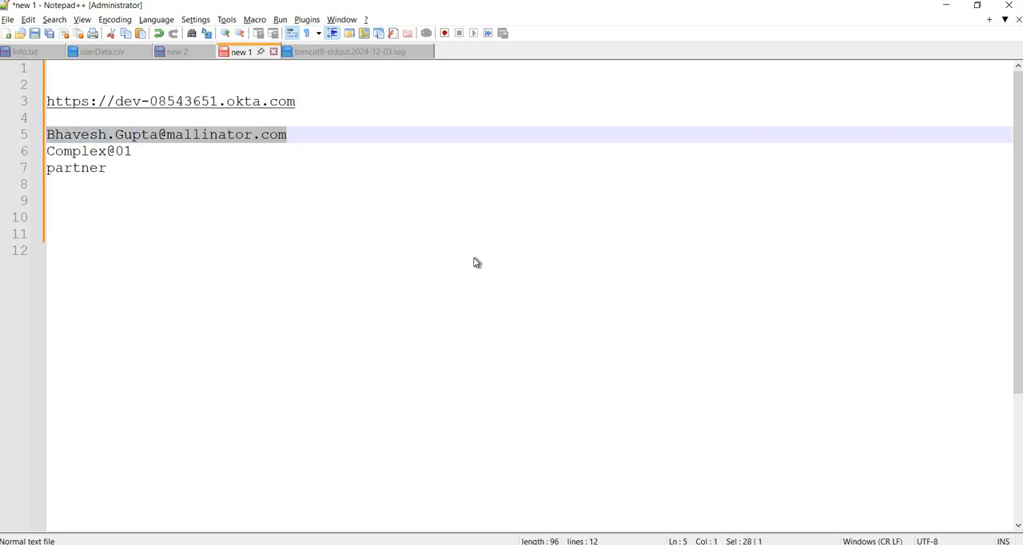
key("alt+Tab")
key("ctrl+v")
key("Tab")
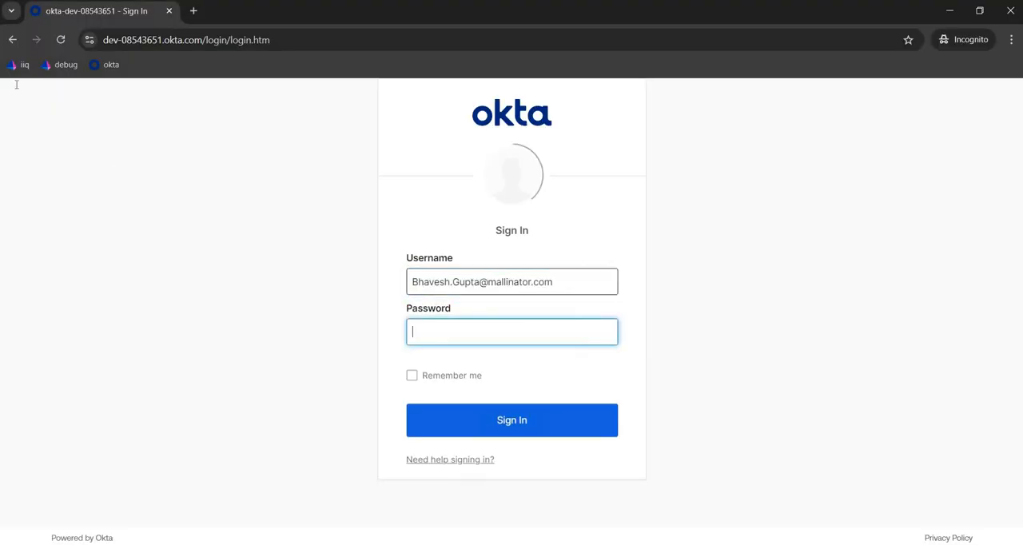
Step: Copy the partner user's password from the Notepad++ notes, enter it on the Okta sign-in page in the incognito window, and sign in
key("alt+Tab")
left_click_drag(132, 151, 47, 151)
key("alt+Tab")
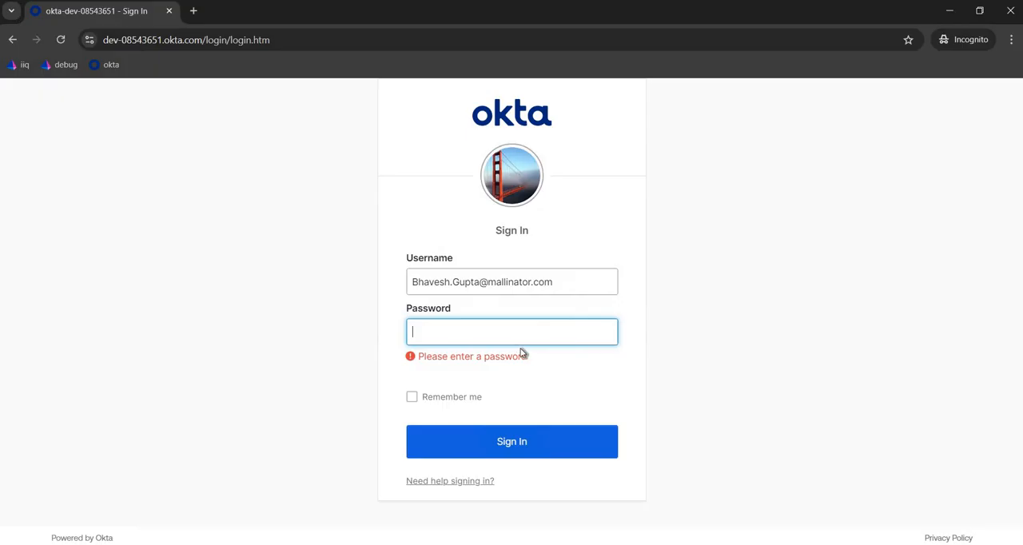
key("ctrl+v")
left_click(535, 429)
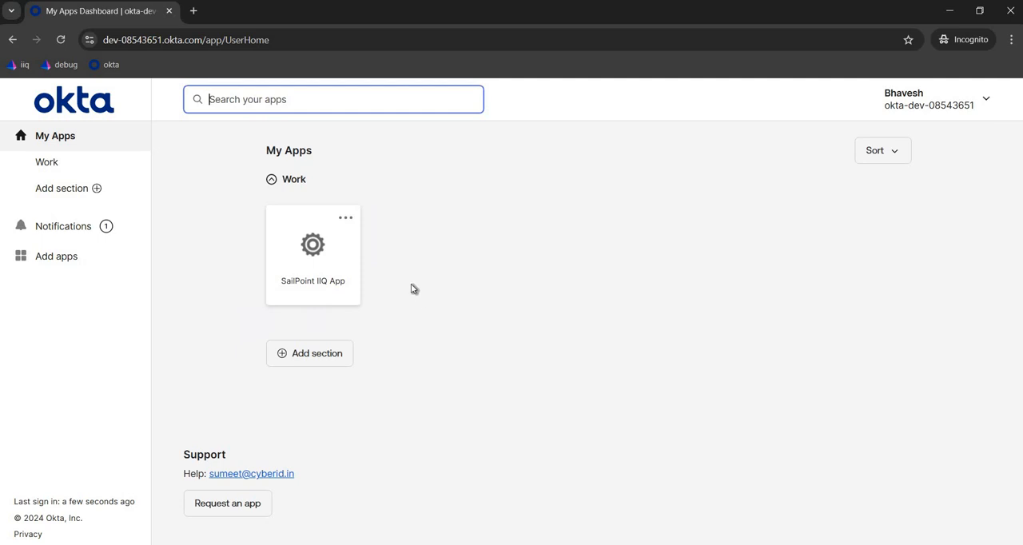
Step: Launch the SailPoint IIQ App from the Okta dashboard and check the signed-in account menu on the IdentityIQ home page
left_click(319, 262)
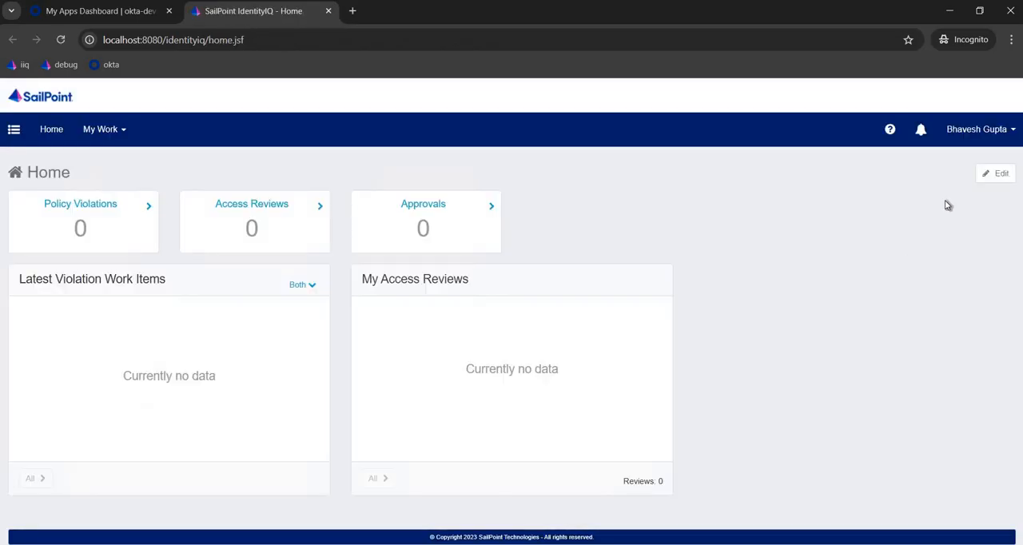
left_click(980, 136)
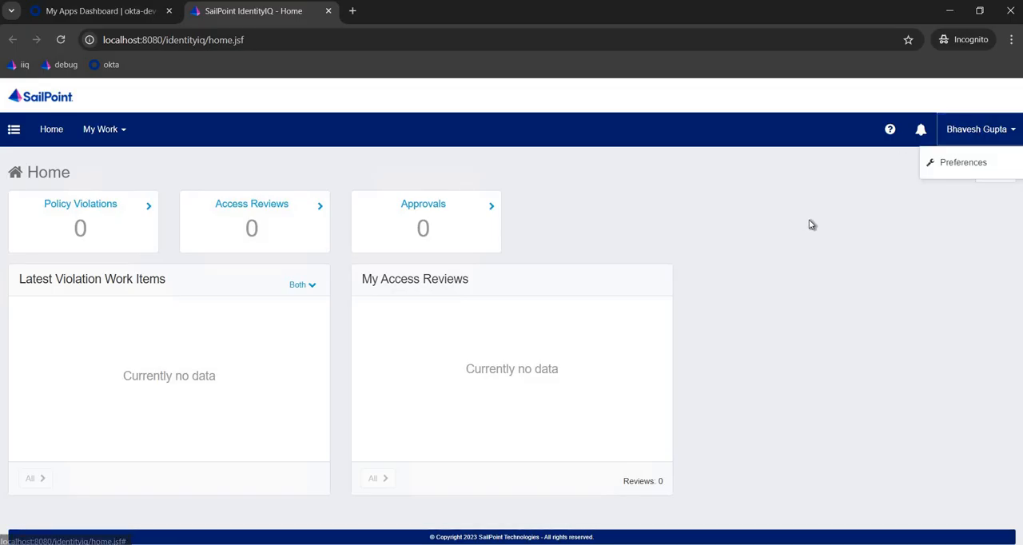
left_click(603, 209)
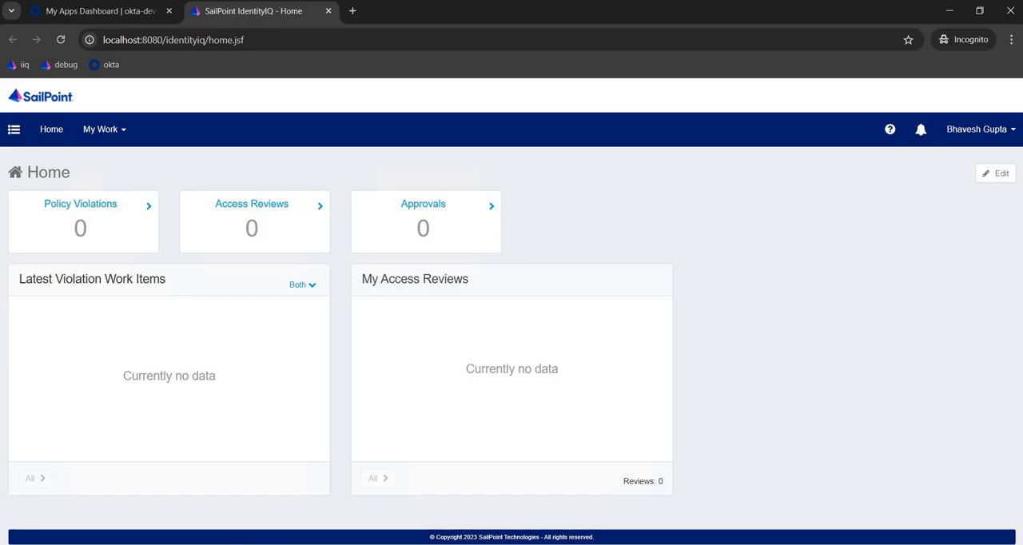
Step: Switch to the administrator's IdentityIQ session and open sm-saml-correlation-jit-rule in the Rule Editor from the SSO Configuration of the login settings
mouse_move(178, 544)
left_click(133, 509)
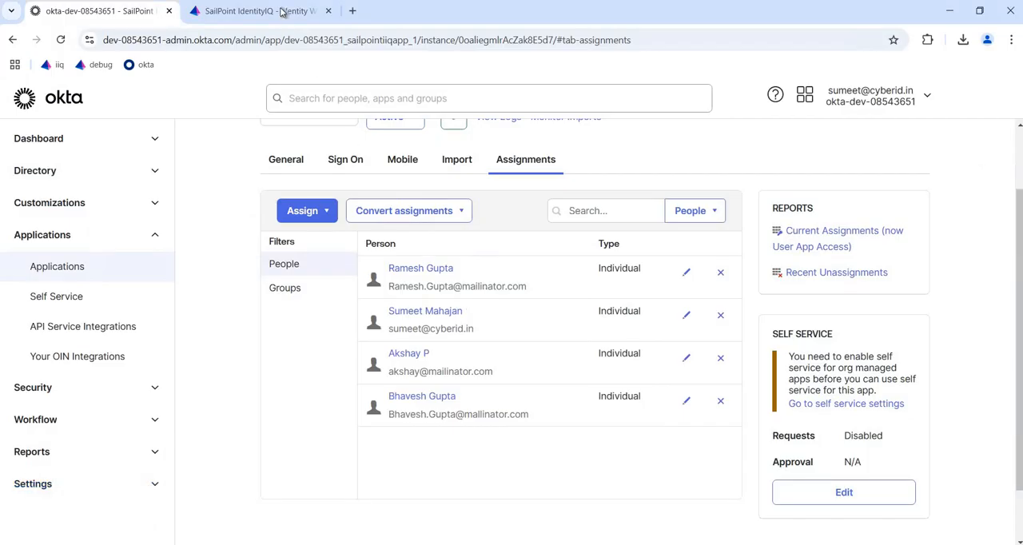
key("ctrl+Tab")
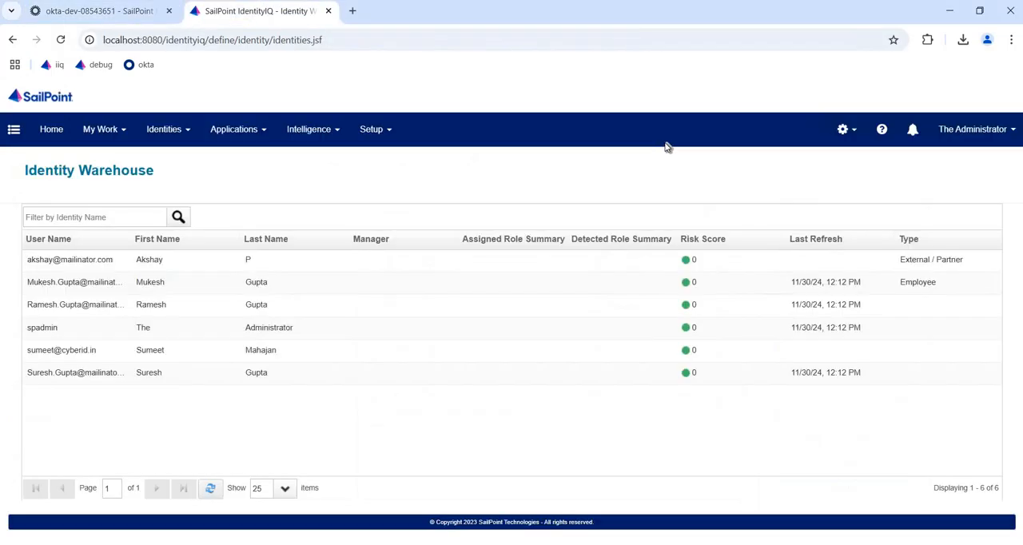
left_click(849, 131)
left_click(823, 164)
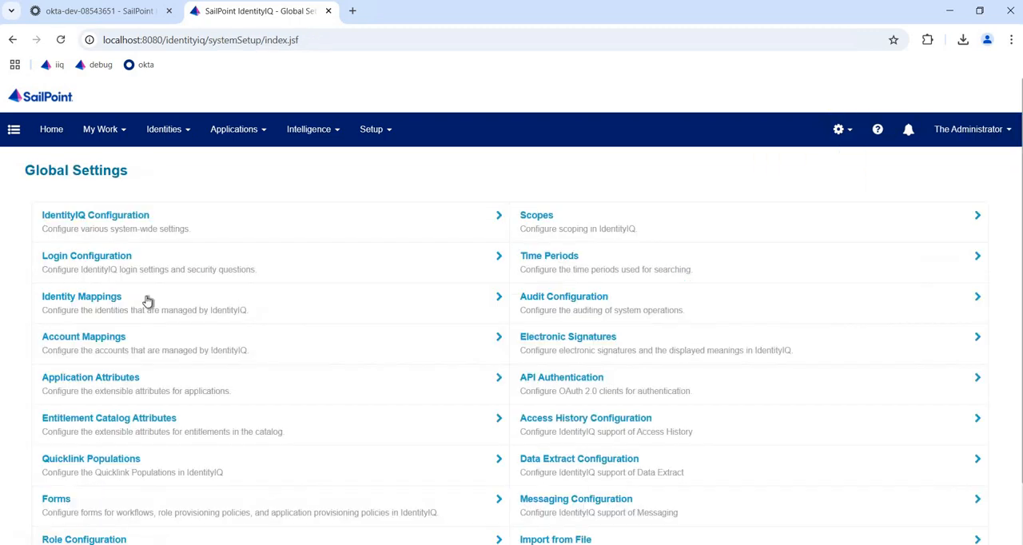
left_click(384, 293)
left_click(282, 227)
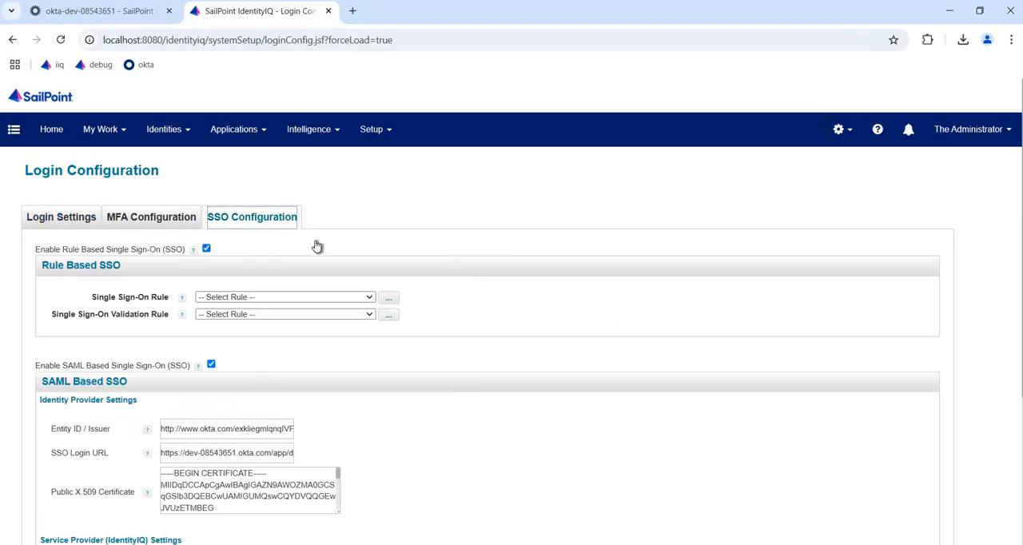
scroll(452, 400, "down", 2)
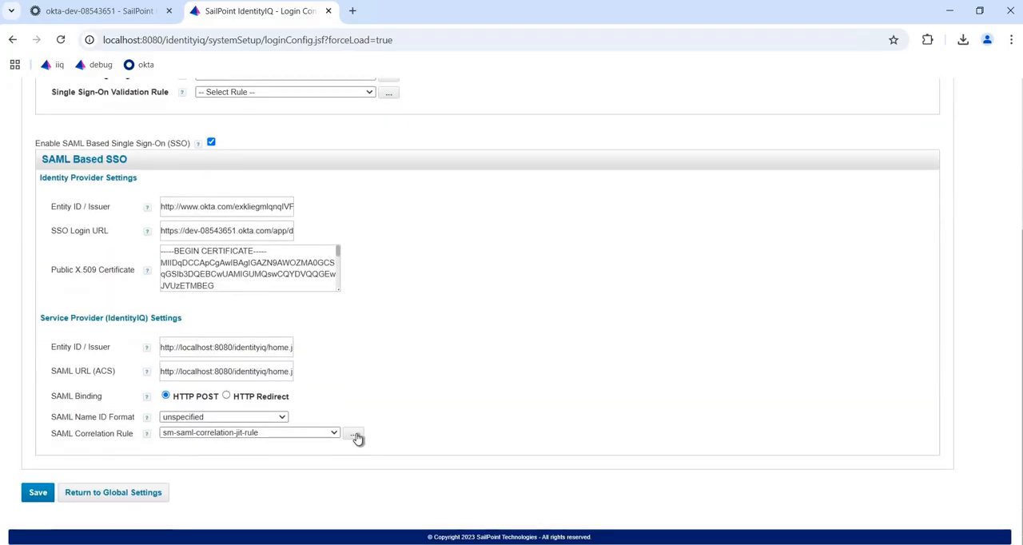
left_click(355, 437)
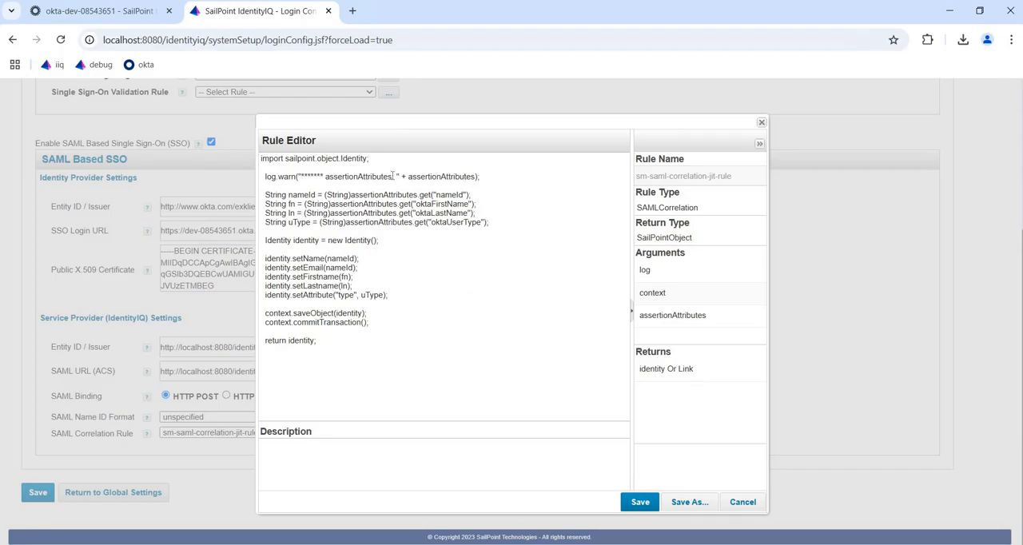
Step: Highlight the rule's log.warn statement, switch to Notepad++, and reload tomcat9-stdout.2024-12-03.log to check the logged assertion attributes
left_click_drag(480, 177, 272, 177)
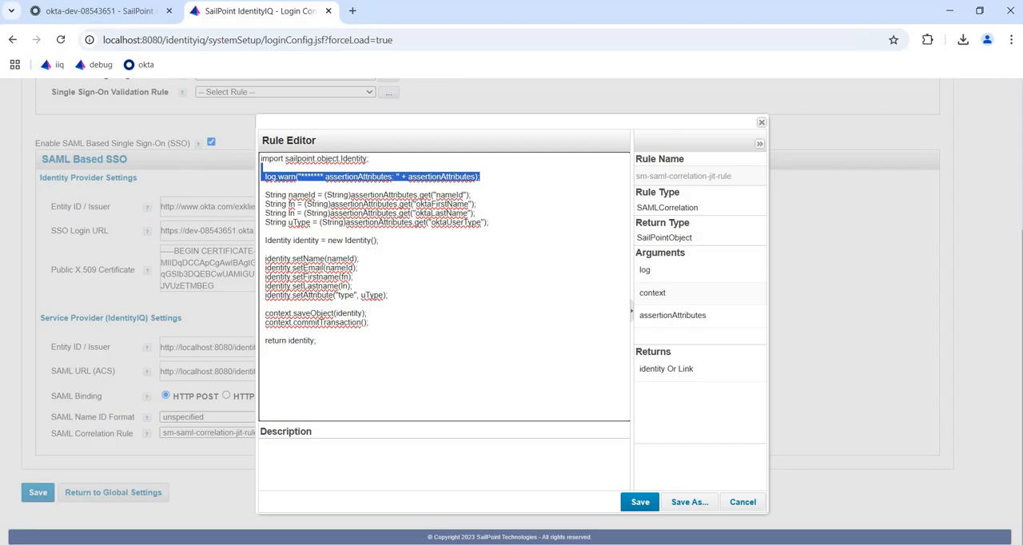
key("alt+Tab")
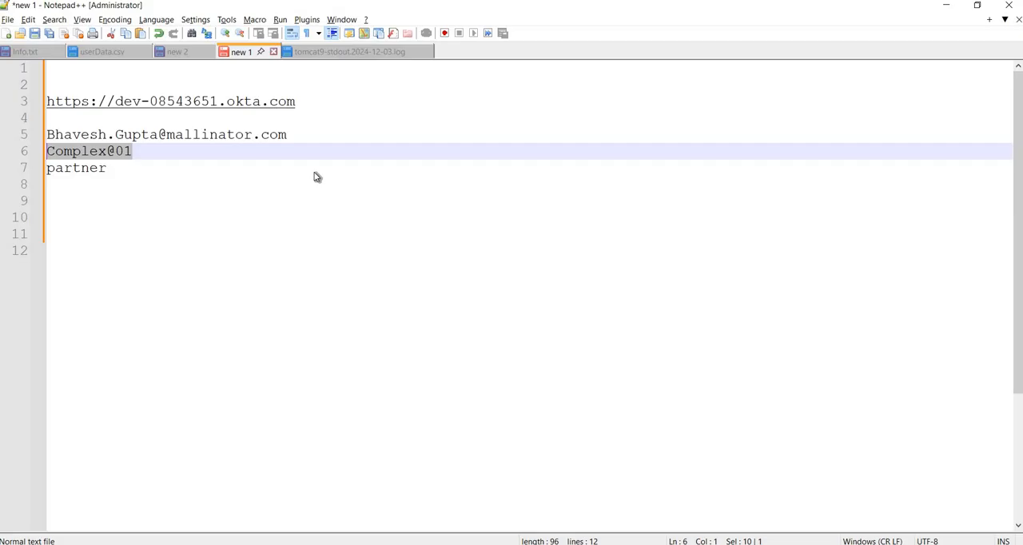
left_click(362, 53)
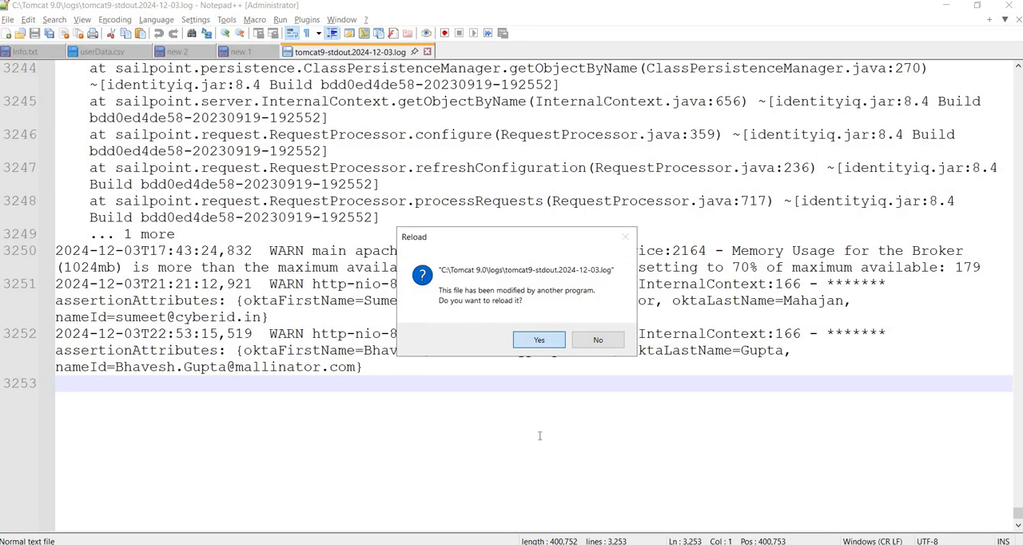
key("Return")
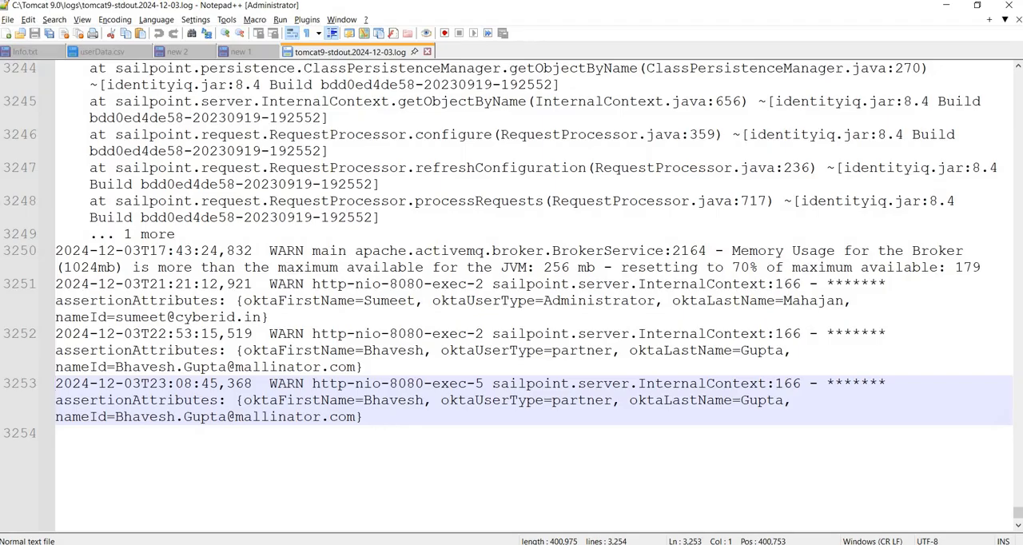
Step: Return to the Rule Editor, examine the attribute retrieval, identity creation, commit and return lines of the rule, and close it without saving
mouse_move(186, 543)
left_click(131, 514)
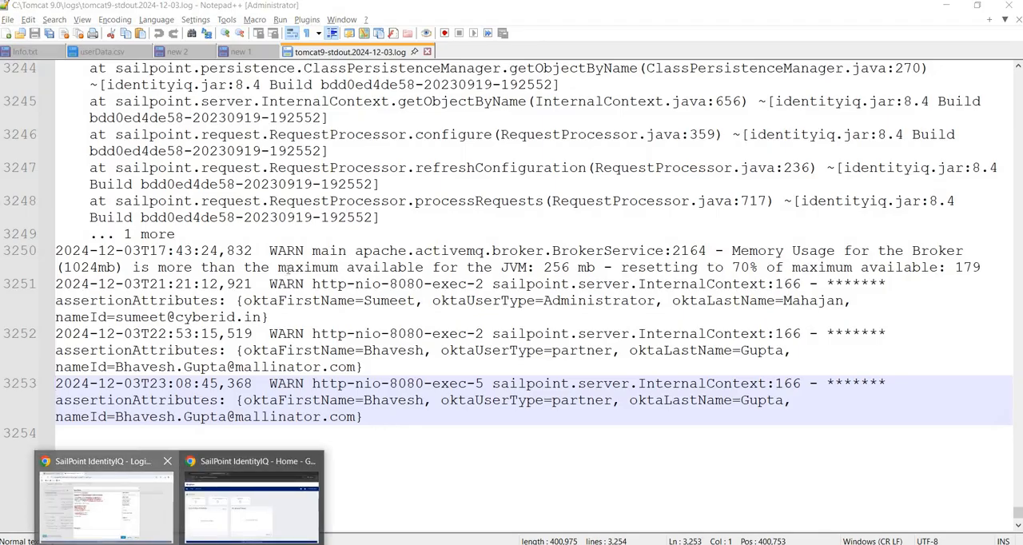
left_click(502, 229)
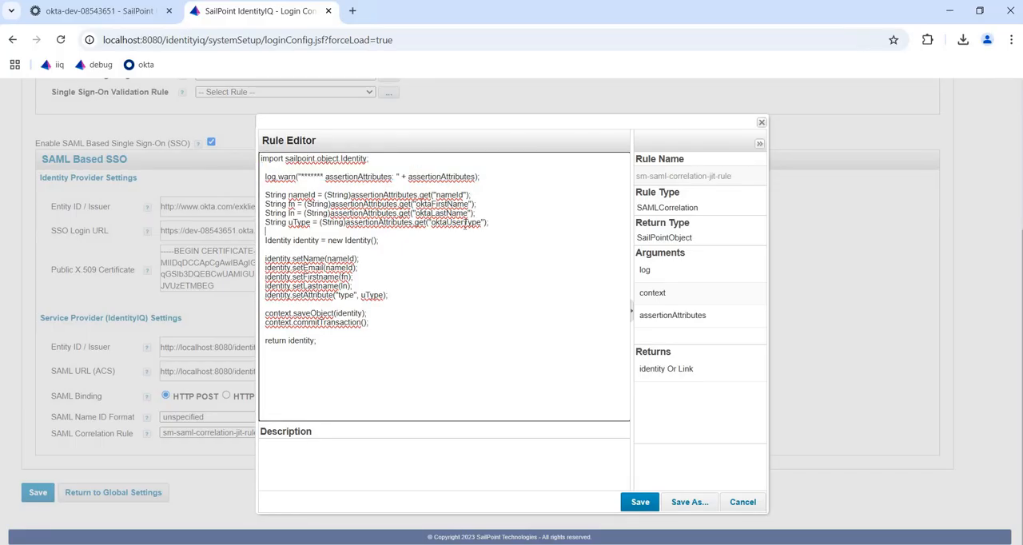
left_click_drag(490, 224, 256, 194)
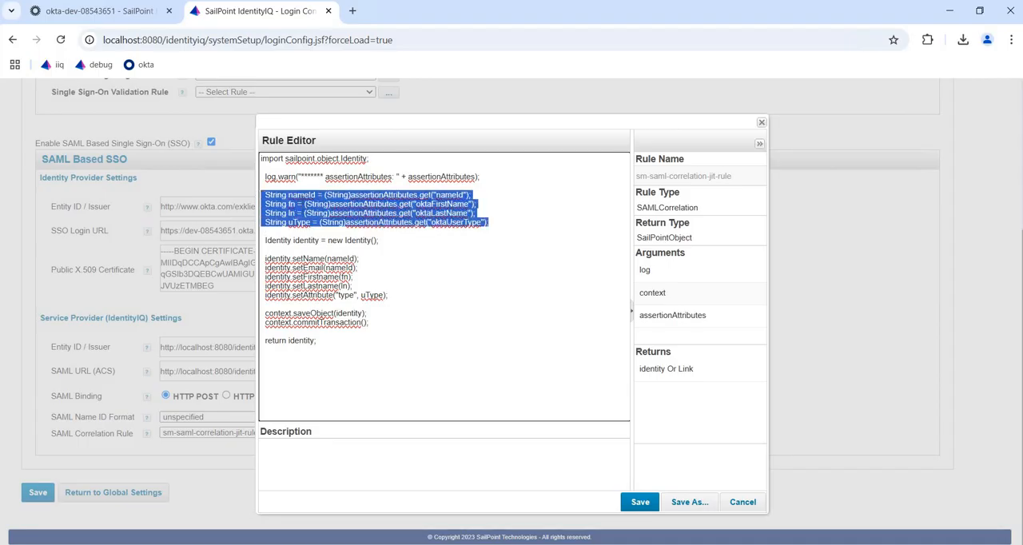
left_click(401, 242)
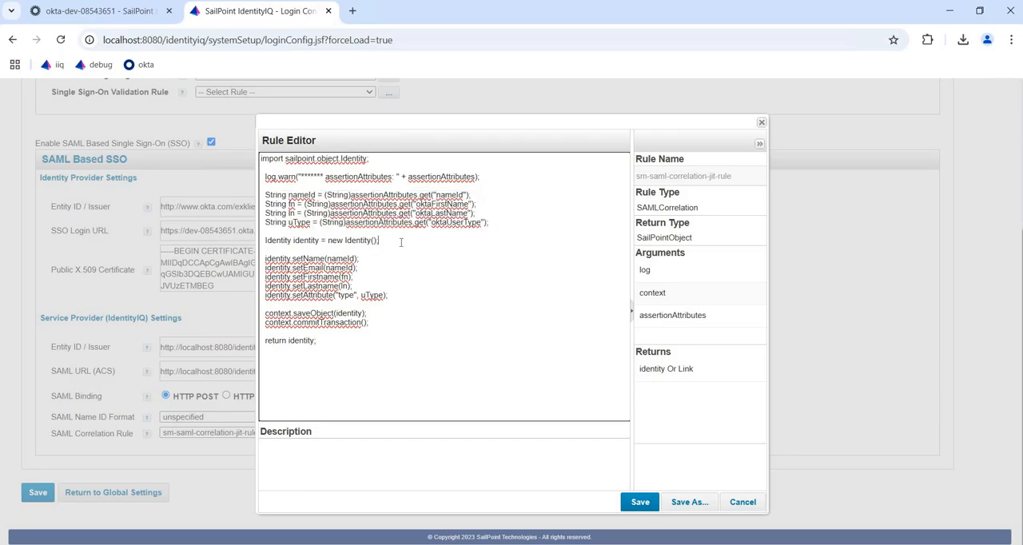
left_click_drag(379, 241, 260, 242)
left_click_drag(389, 295, 261, 258)
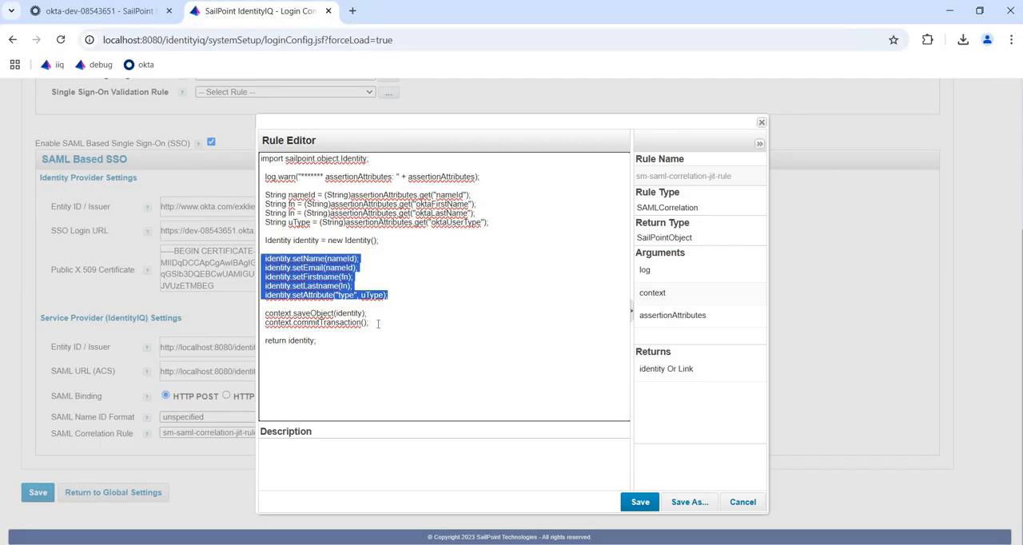
left_click_drag(369, 323, 259, 239)
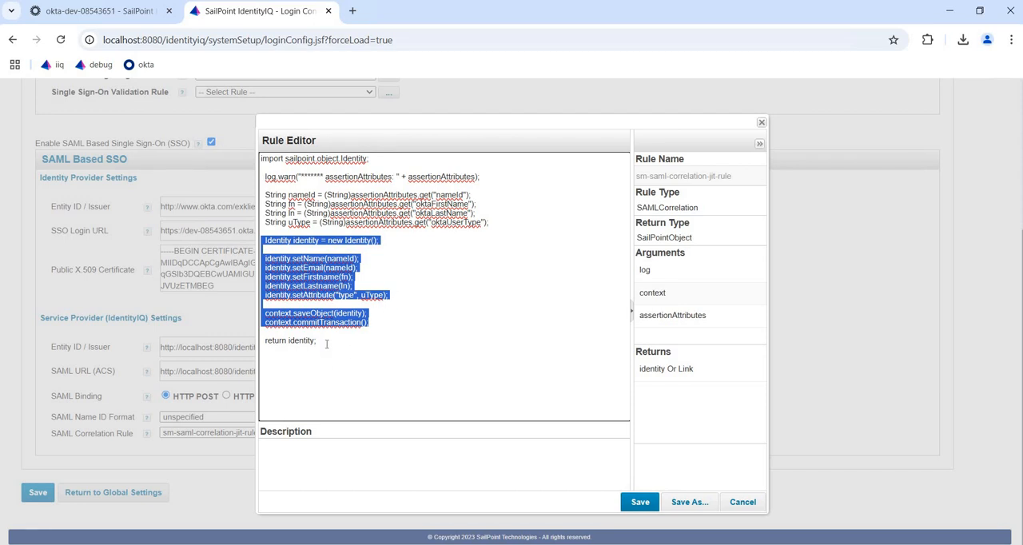
left_click_drag(318, 341, 254, 341)
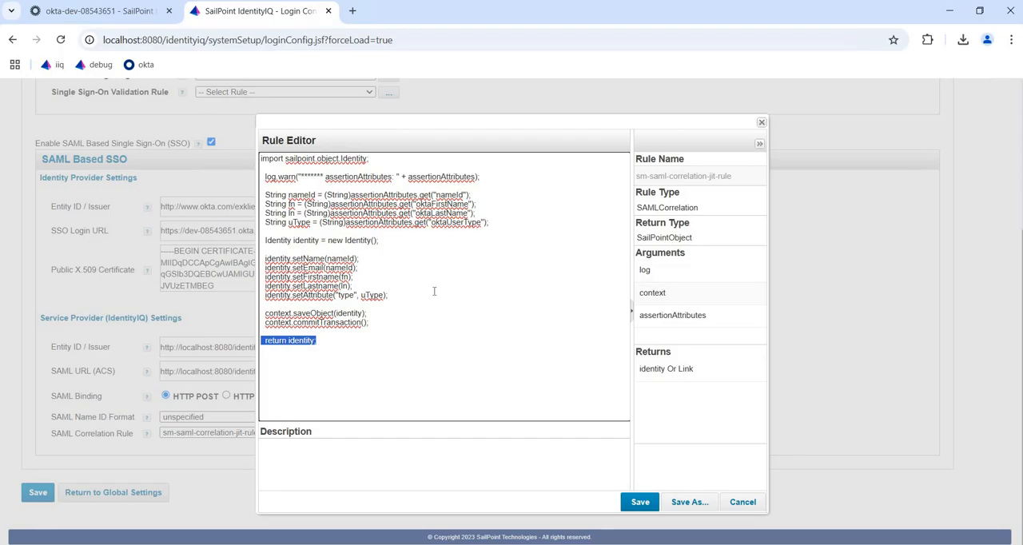
left_click(751, 505)
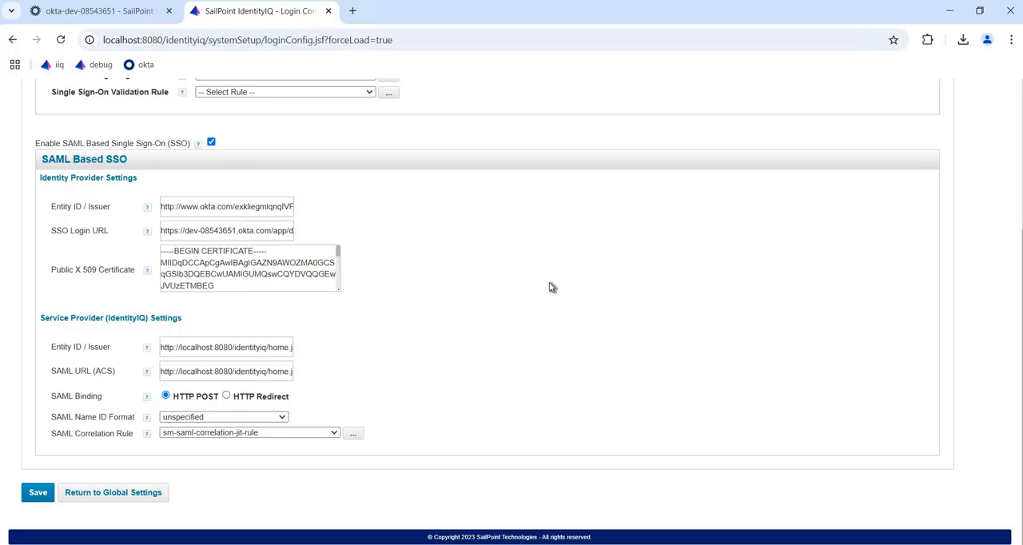
Step: Open the partner user's identity from the Identity Warehouse to review its attributes, and minimize the remote session to show the PowerPoint diagram
scroll(548, 286, "up", 2)
scroll(403, 265, "up", 2)
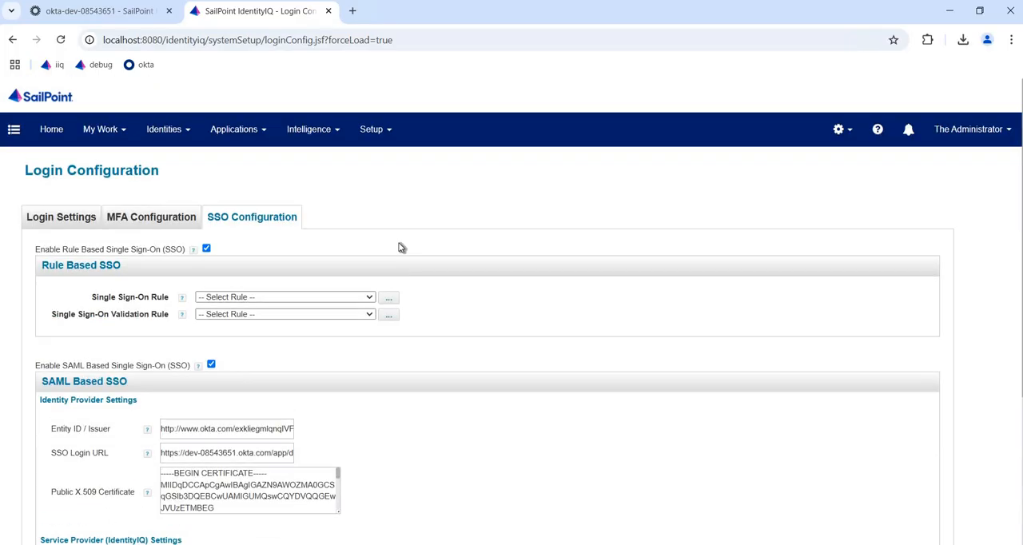
left_click(174, 132)
left_click(190, 168)
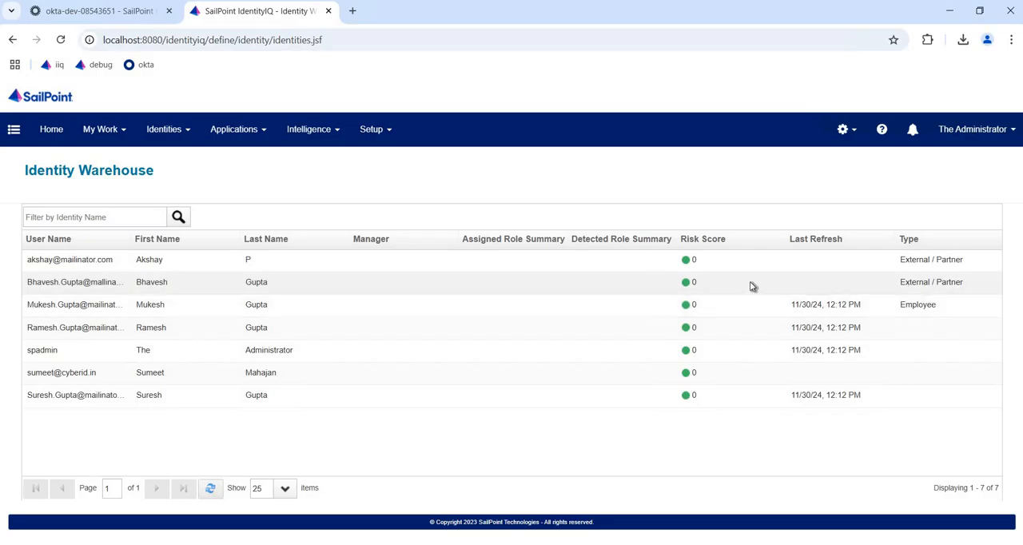
left_click(357, 288)
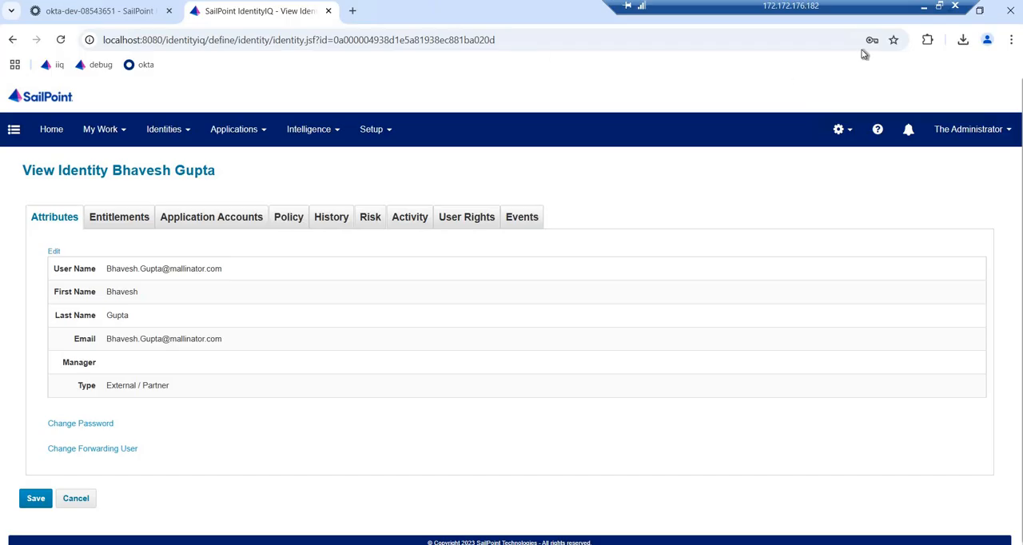
left_click(920, 9)
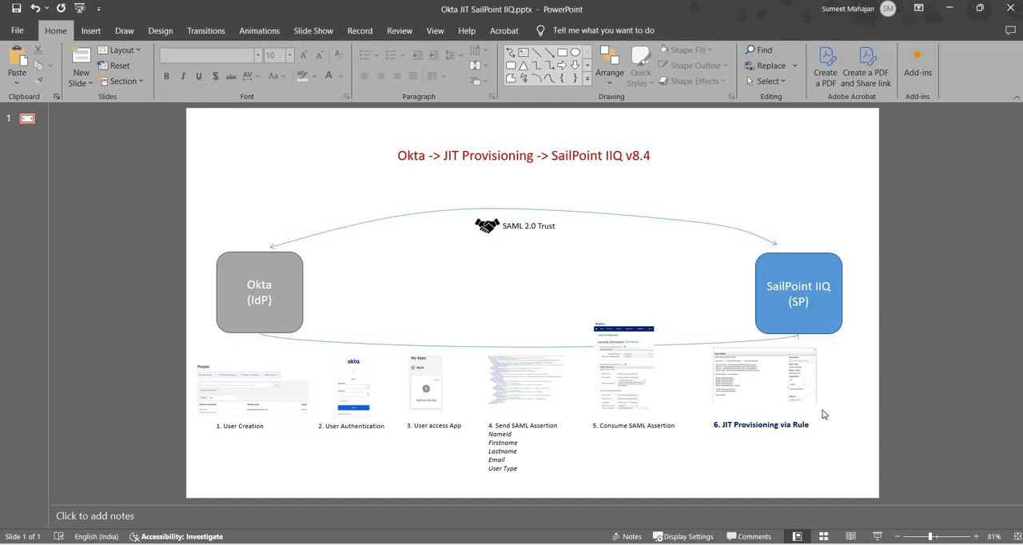